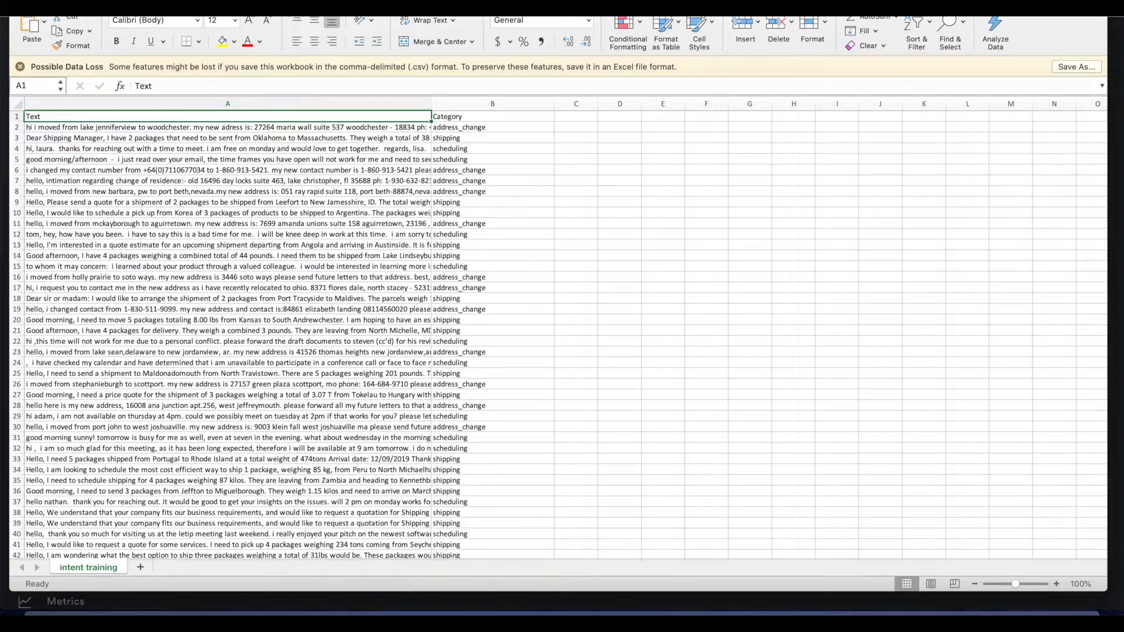
Close the intent training spreadsheet without saving and open the AI models list in HERO_FLOW.
key(super+w)
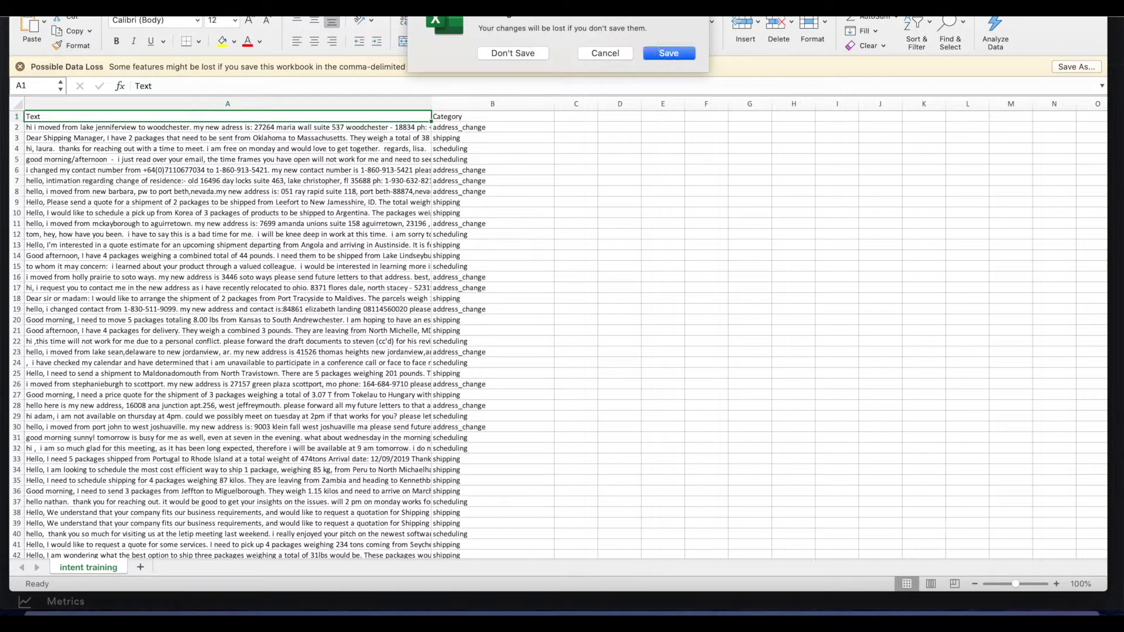
click(537, 55)
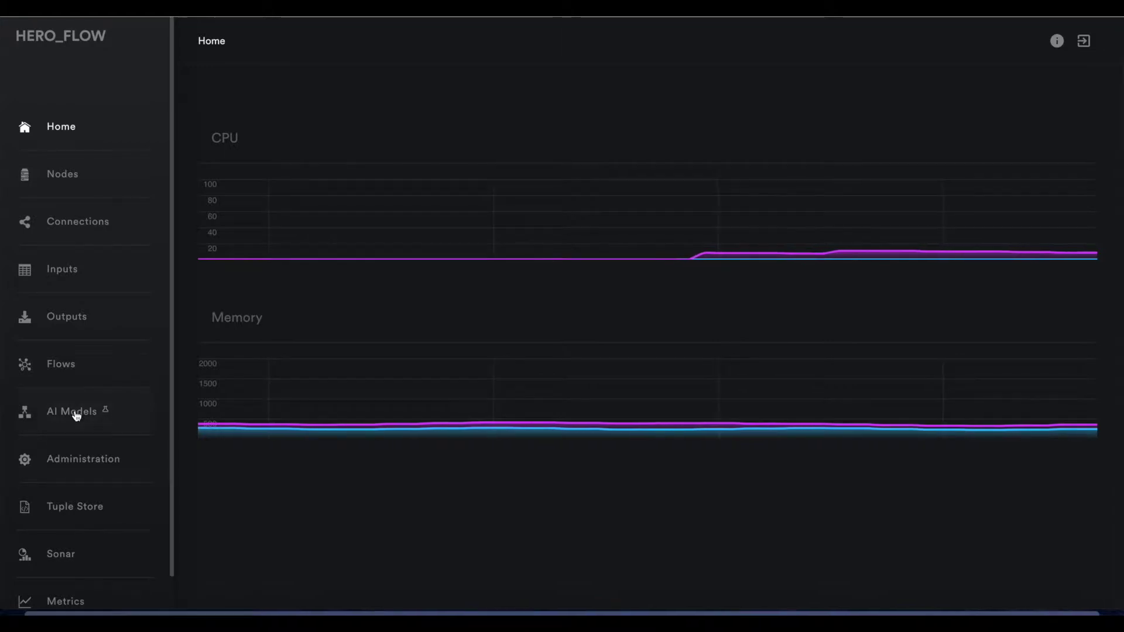
click(76, 415)
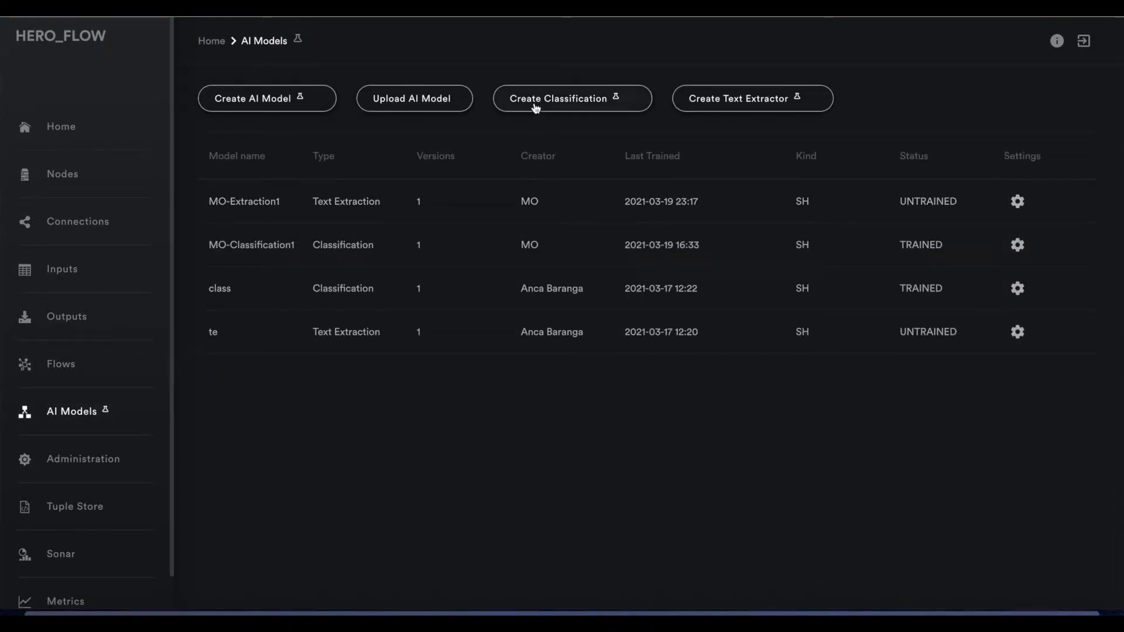
Start a new classification model and name it MO-Classification.
click(535, 100)
click(533, 337)
text(M)
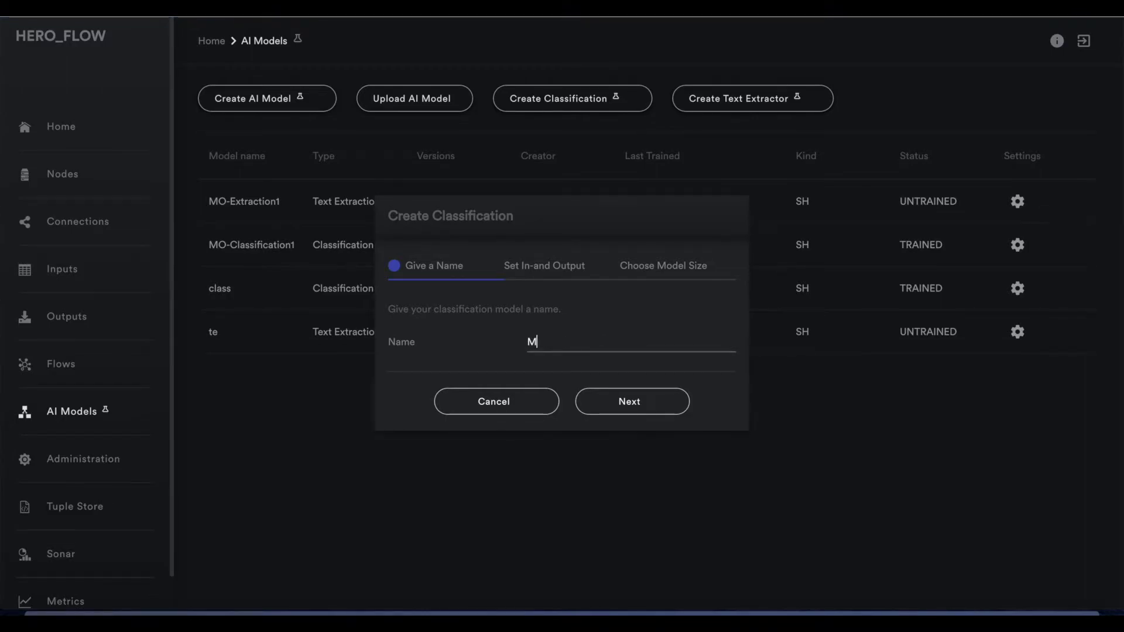
text(O-Classification)
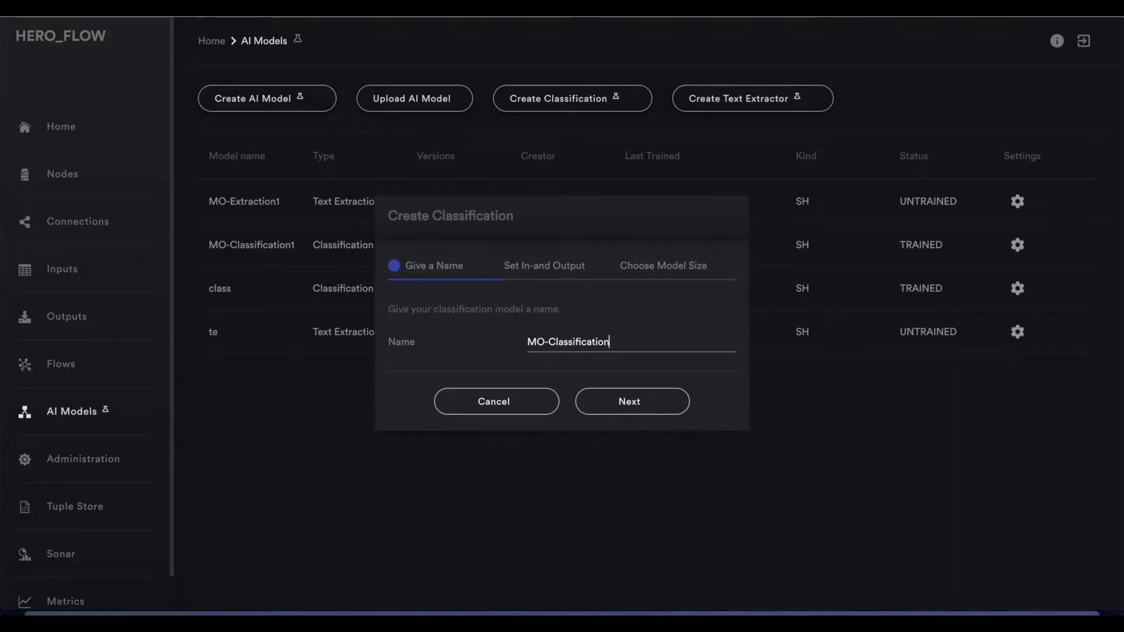
click(650, 413)
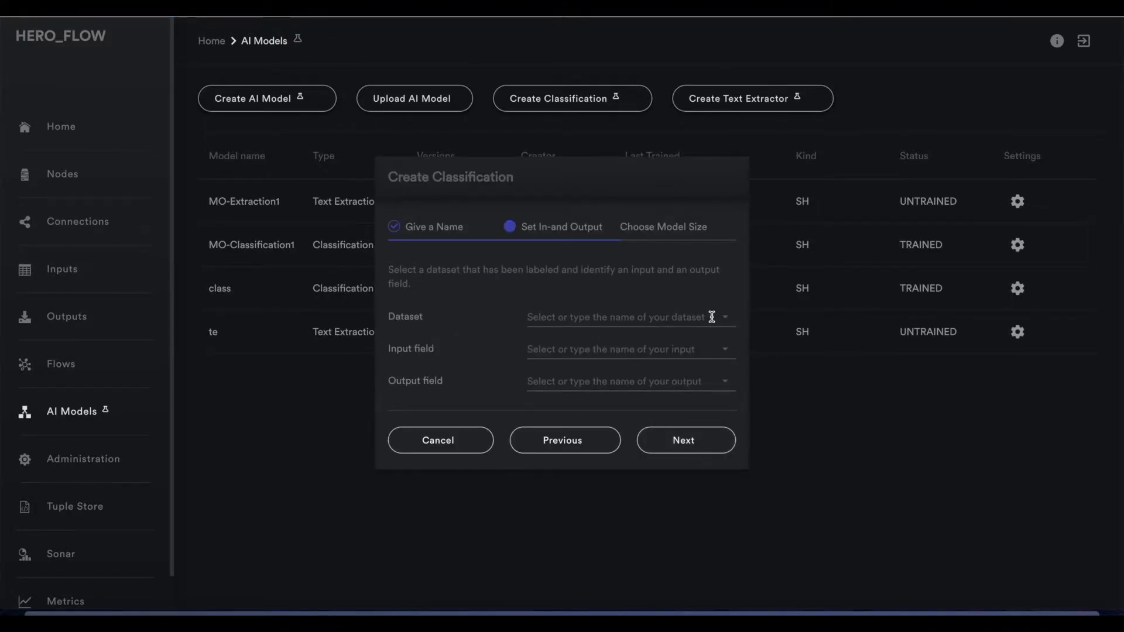
Set the model's dataset to EmailIntentCategories, with Text (STRING) as the input field and Category (STRING) as the output field.
click(727, 319)
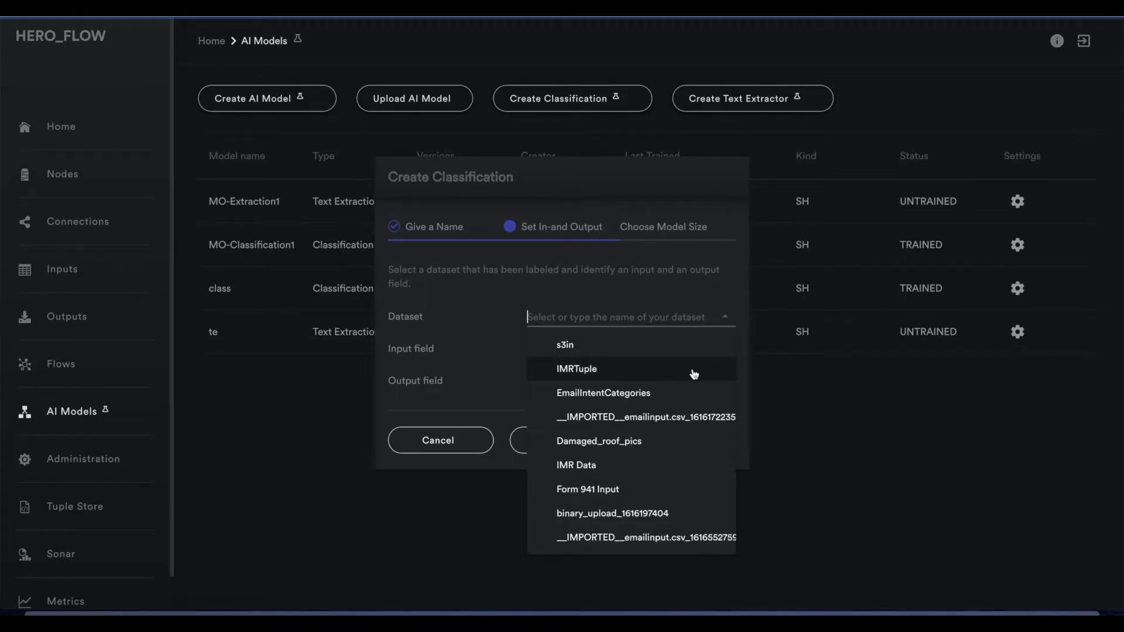
click(685, 393)
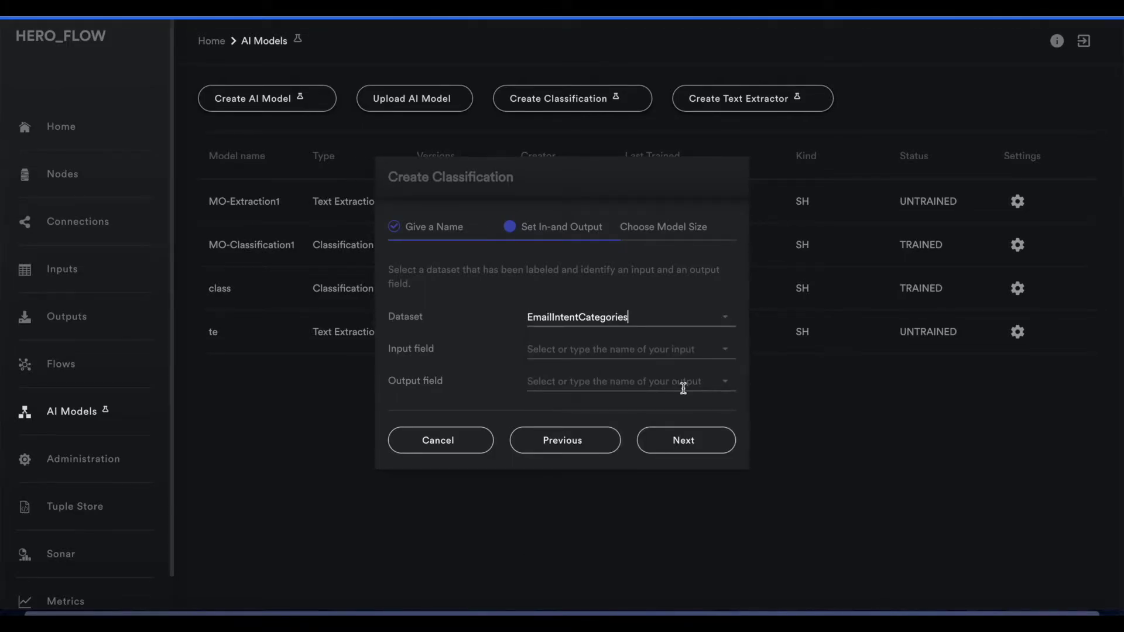
click(726, 351)
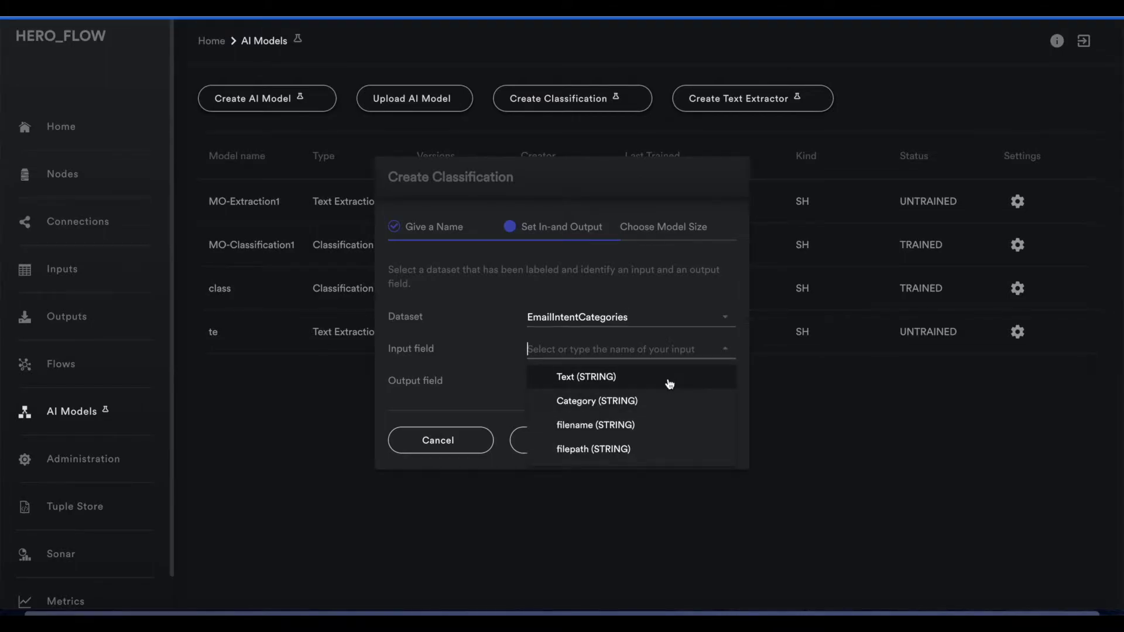
click(692, 376)
click(726, 381)
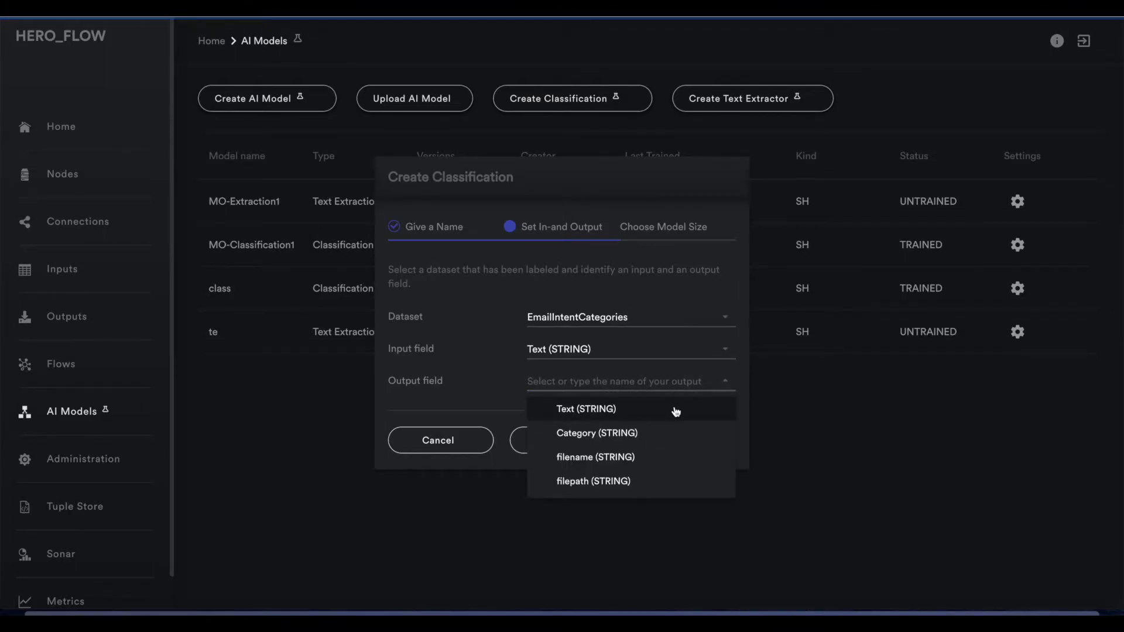
click(671, 432)
click(680, 442)
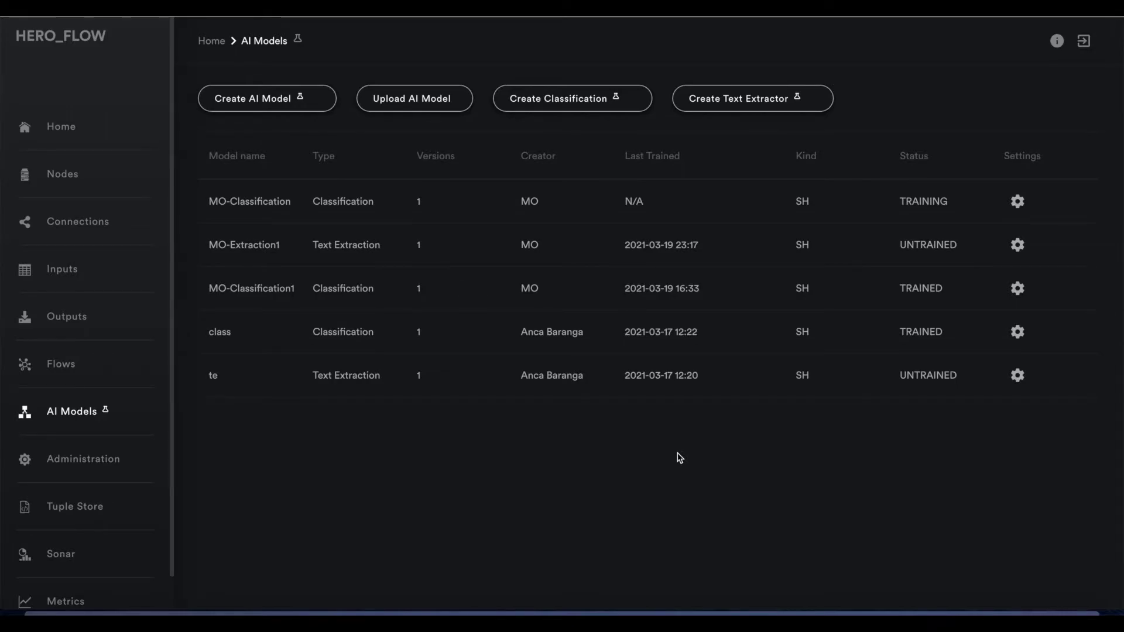
Review the performance report of the trained MO-Classification1 model, including precision and recall per category, and close it.
click(1019, 289)
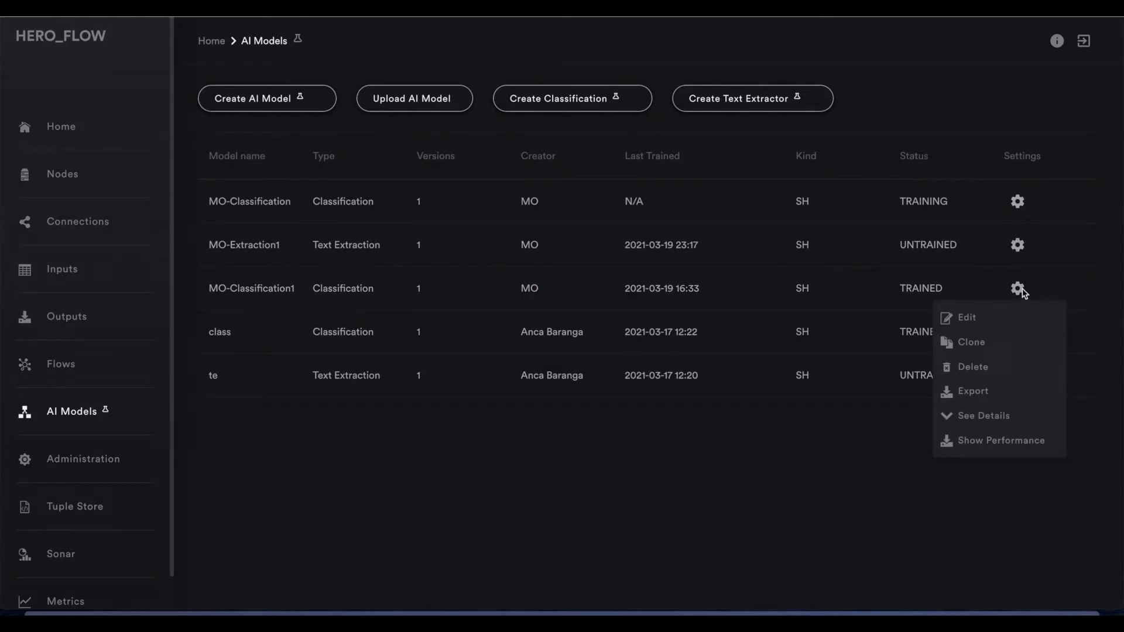
click(1010, 447)
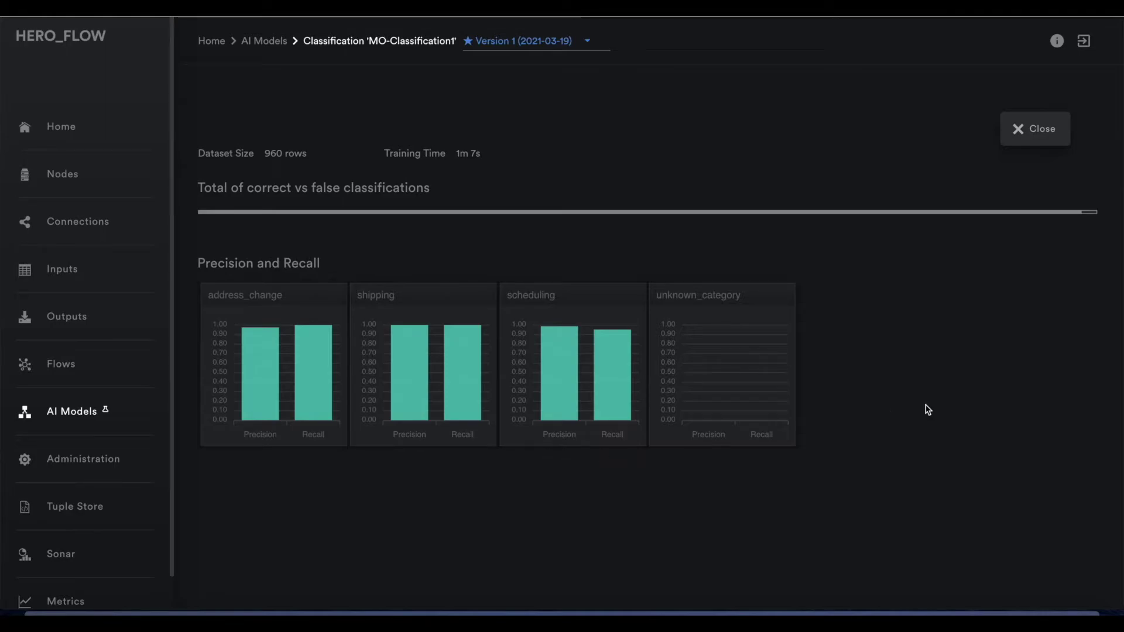
click(1018, 132)
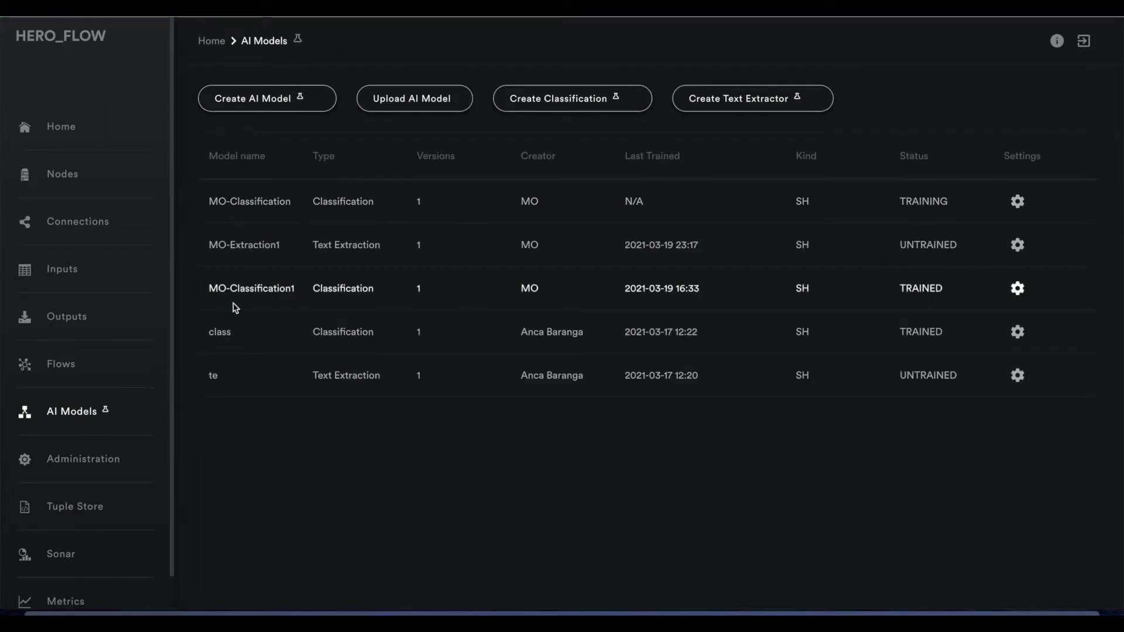
Open the MOTextClassification flow in the flow designer.
click(73, 367)
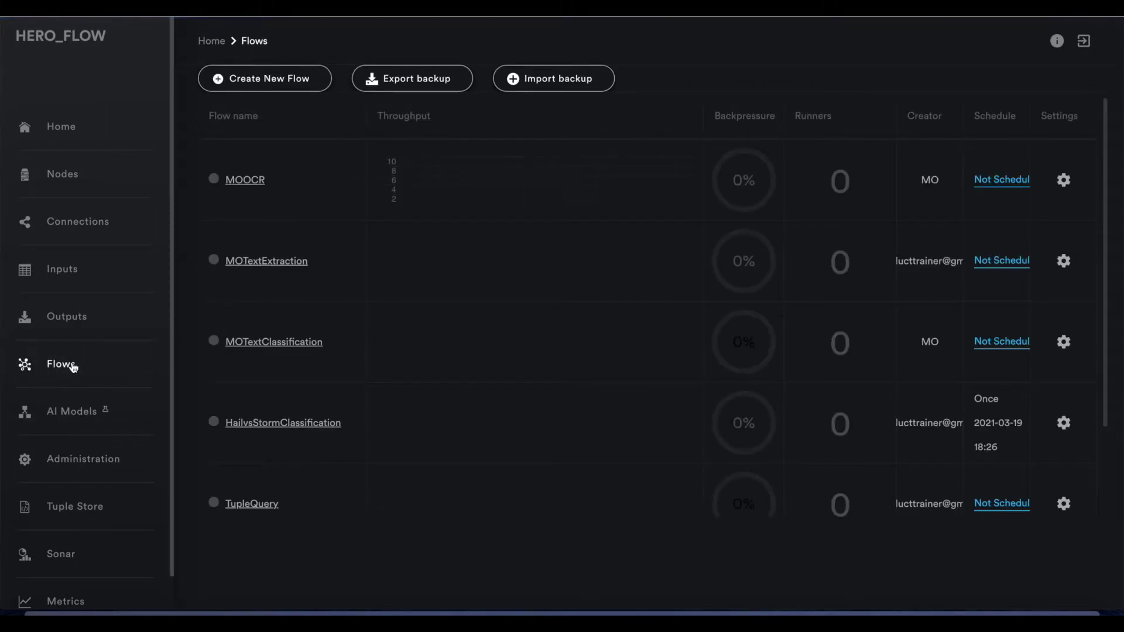
click(1065, 344)
click(1048, 591)
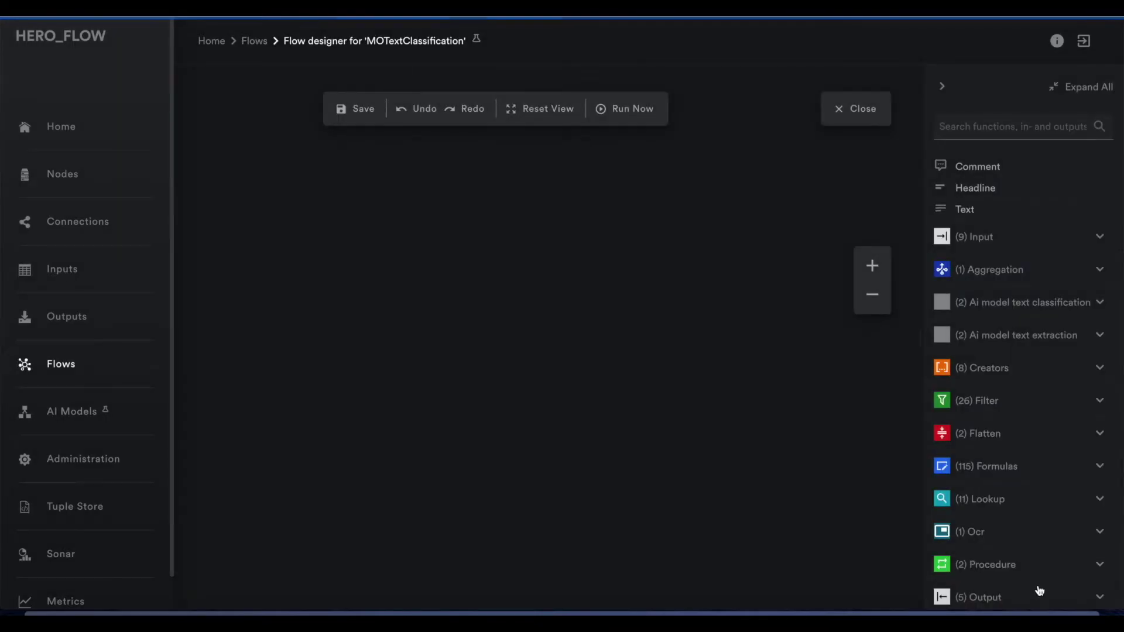
Review the email texts in the emailinput spreadsheet and close it.
click(1049, 612)
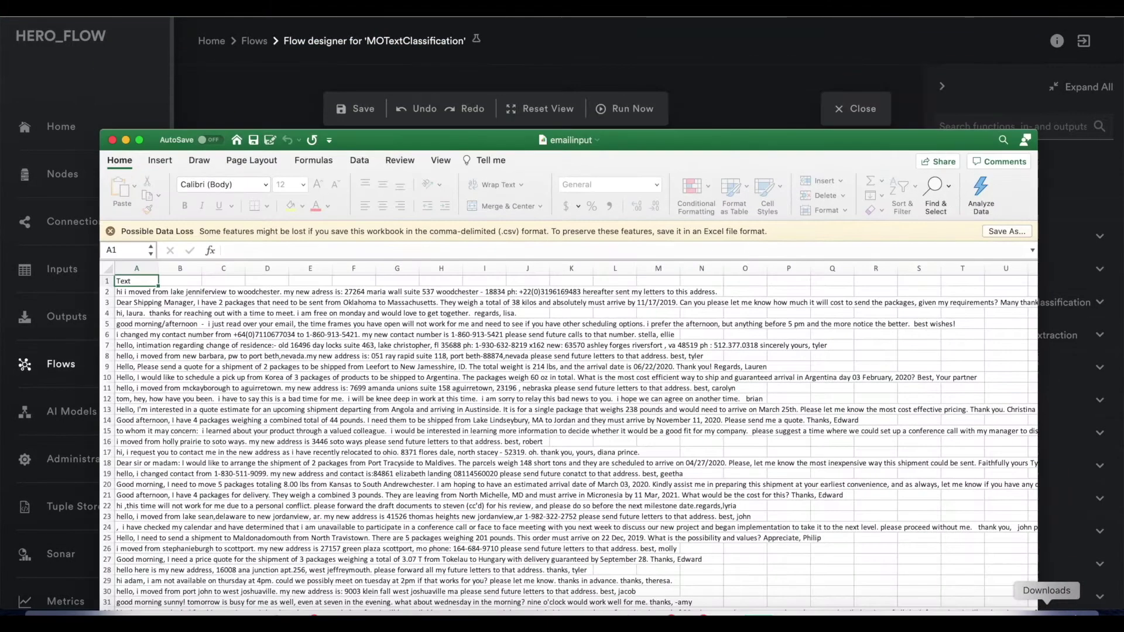
drag(831, 140, 801, 19)
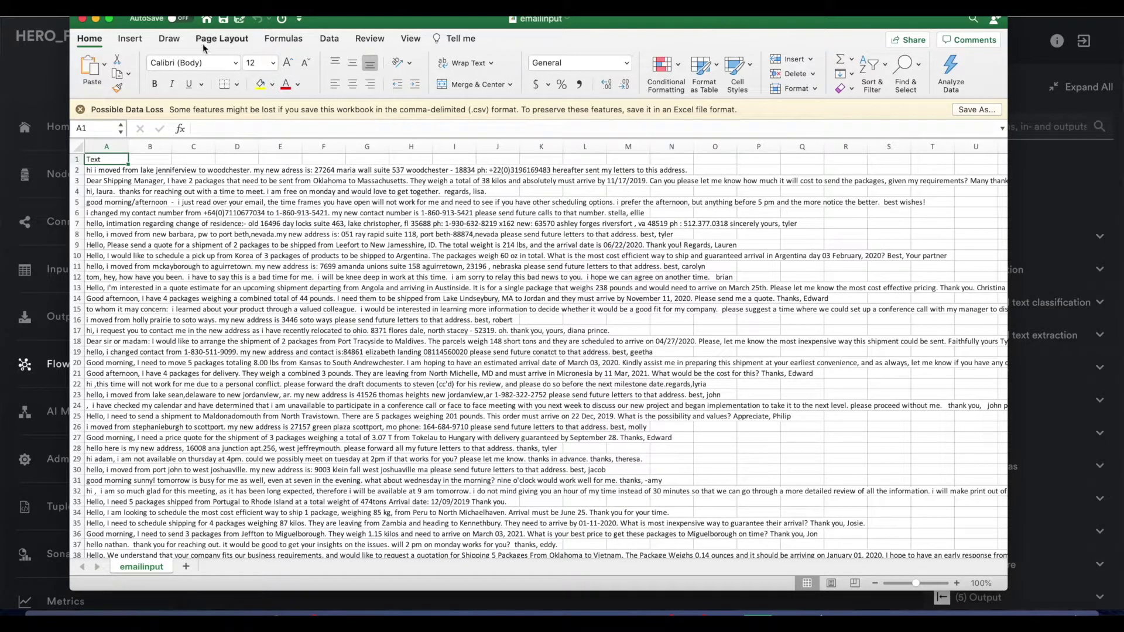
click(81, 19)
Import emailinput.csv into the flow with the default CSV parameters and Text (STRING) field mapping, and place its node near the canvas top.
click(44, 602)
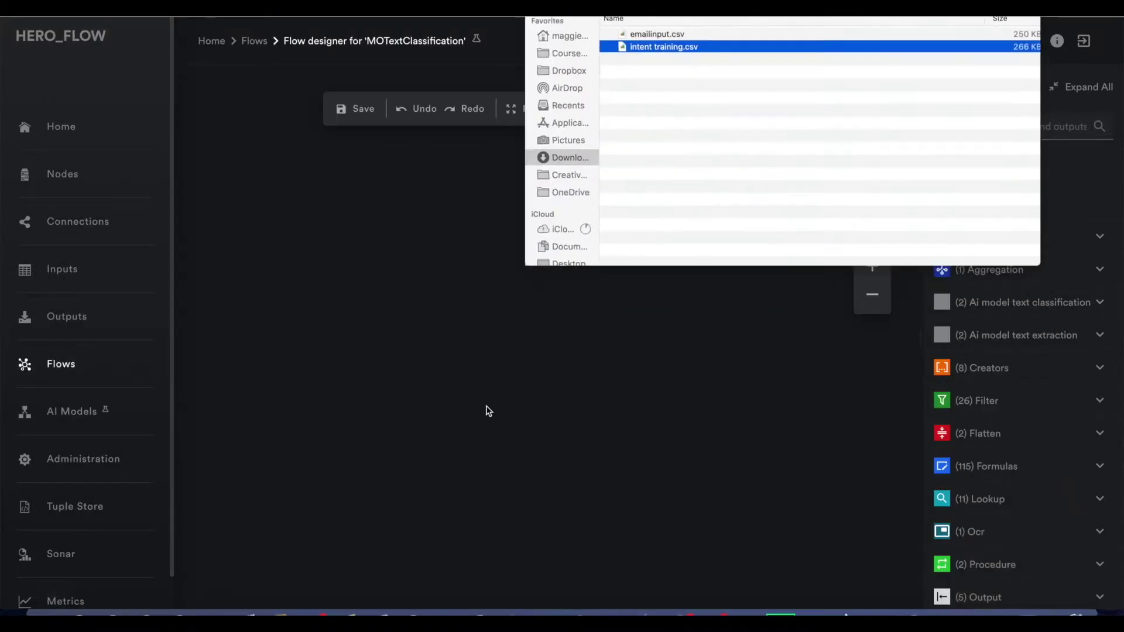
drag(642, 34, 450, 191)
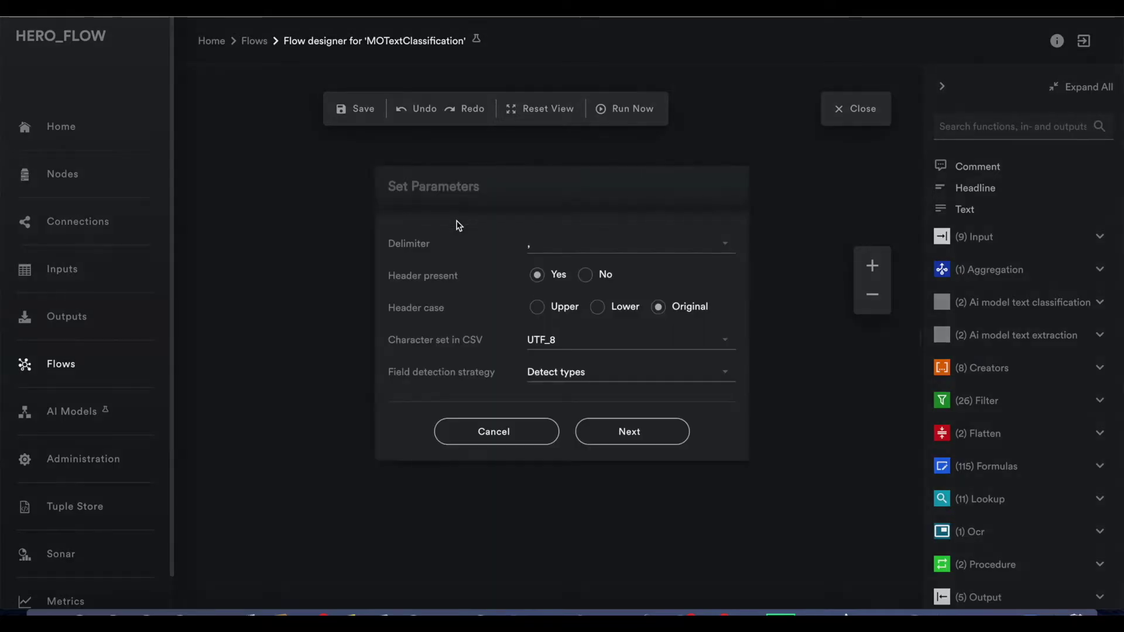
click(628, 432)
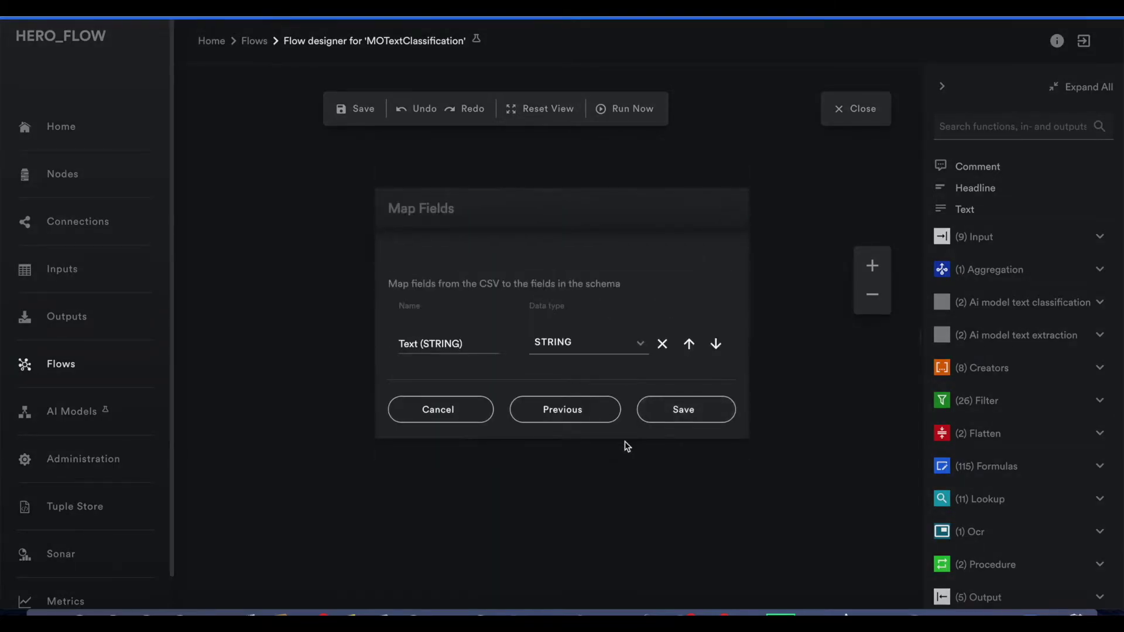
click(670, 409)
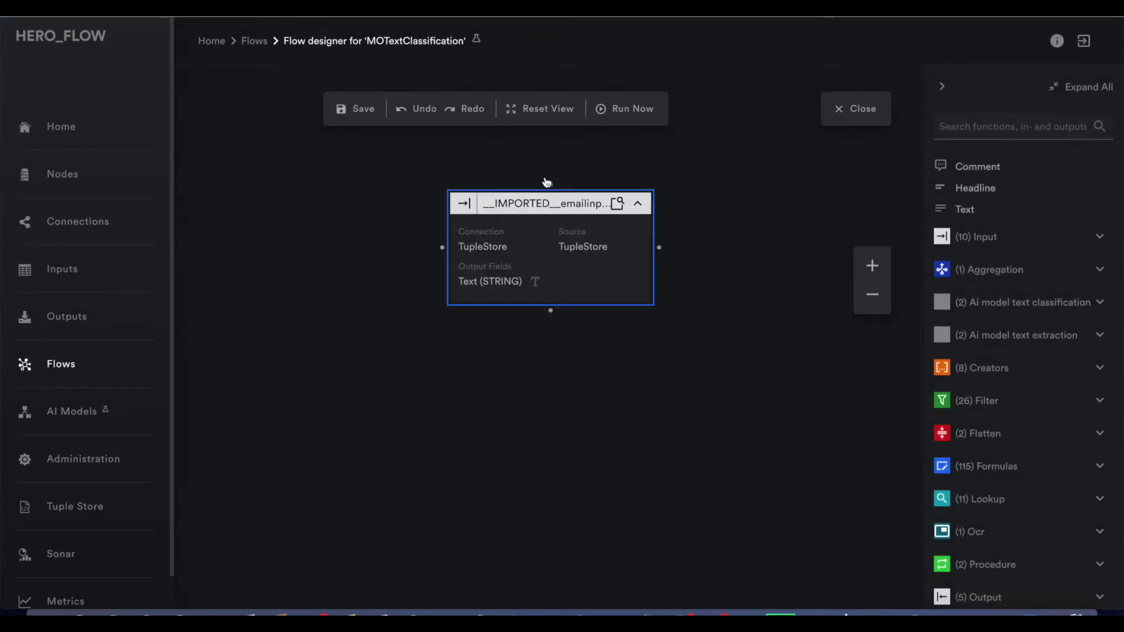
drag(556, 200, 533, 165)
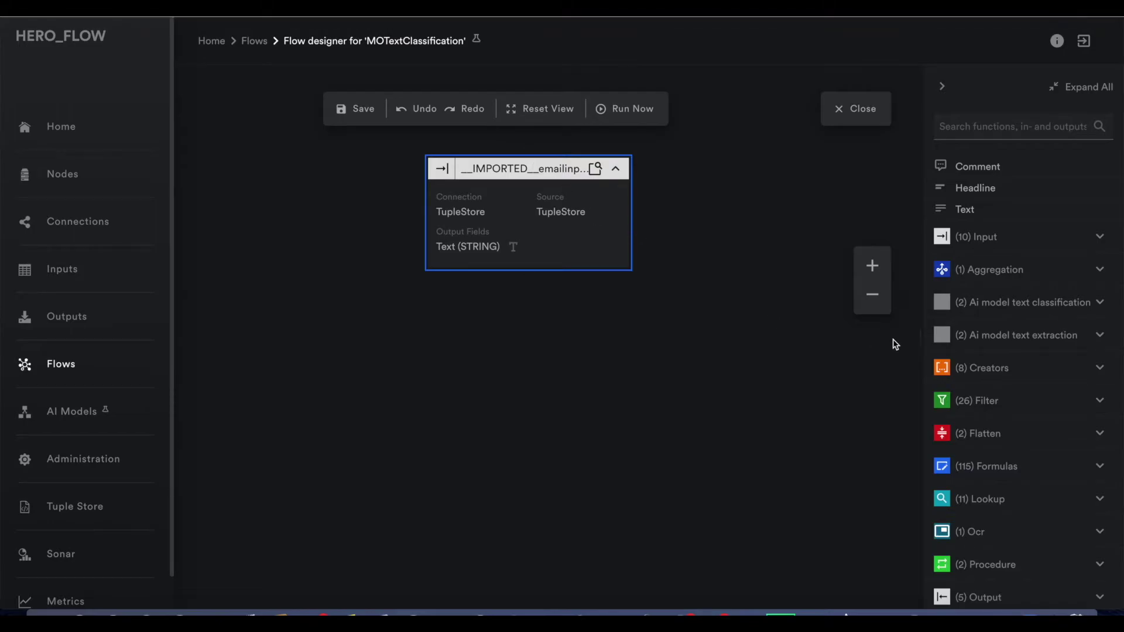
Add the MO-Classification1 text classification model to the canvas below the imported email input.
click(1101, 303)
drag(1082, 329, 513, 357)
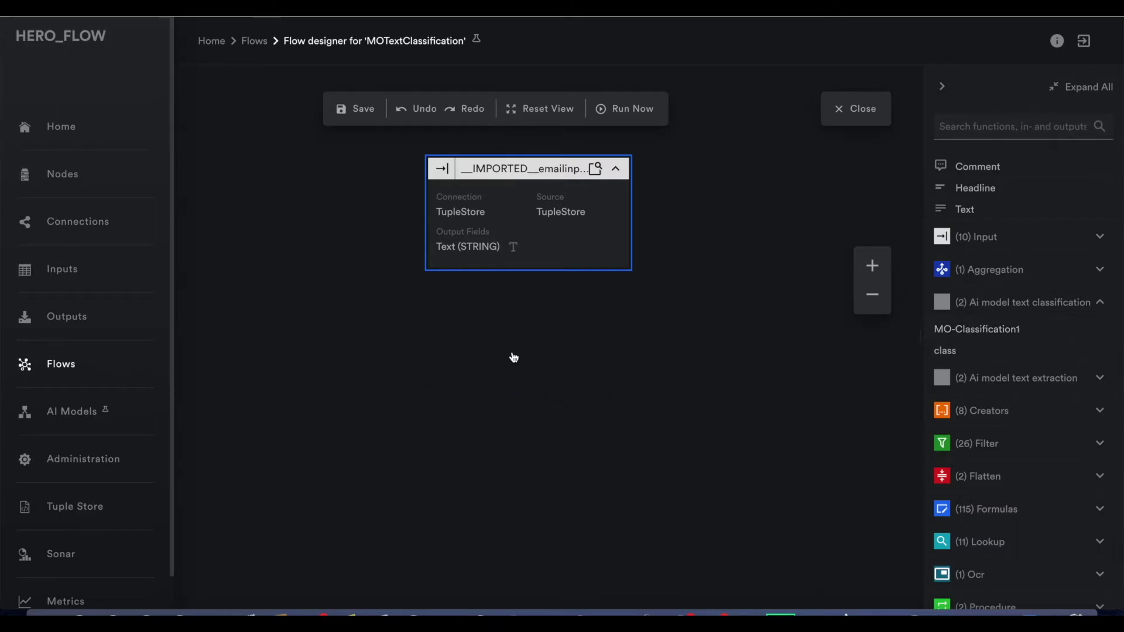
drag(606, 366, 513, 360)
right_click(514, 361)
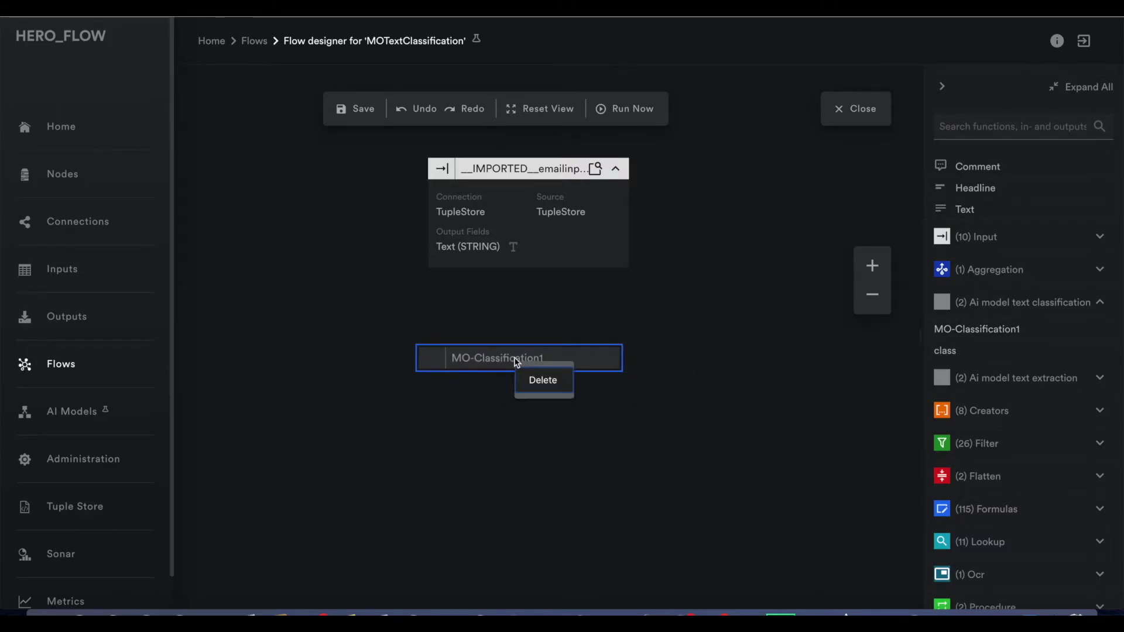
click(500, 326)
Connect the email input to MO-Classification1, map Text (STRING) as the model's input field, and align the model node under the input.
click(526, 270)
drag(528, 276, 530, 352)
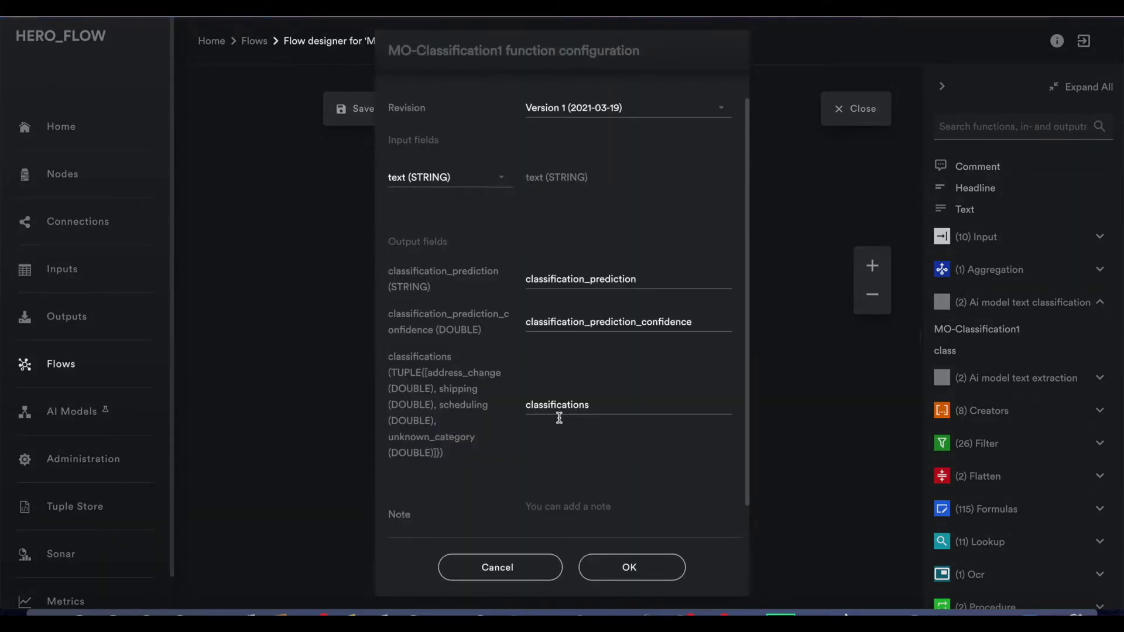
click(501, 178)
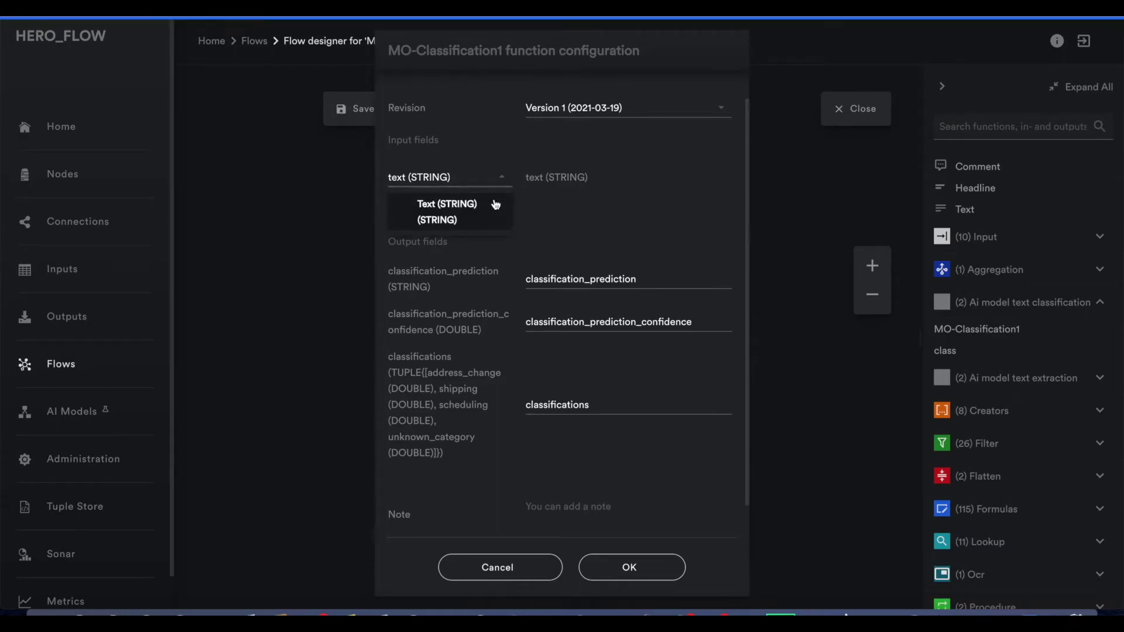
click(487, 213)
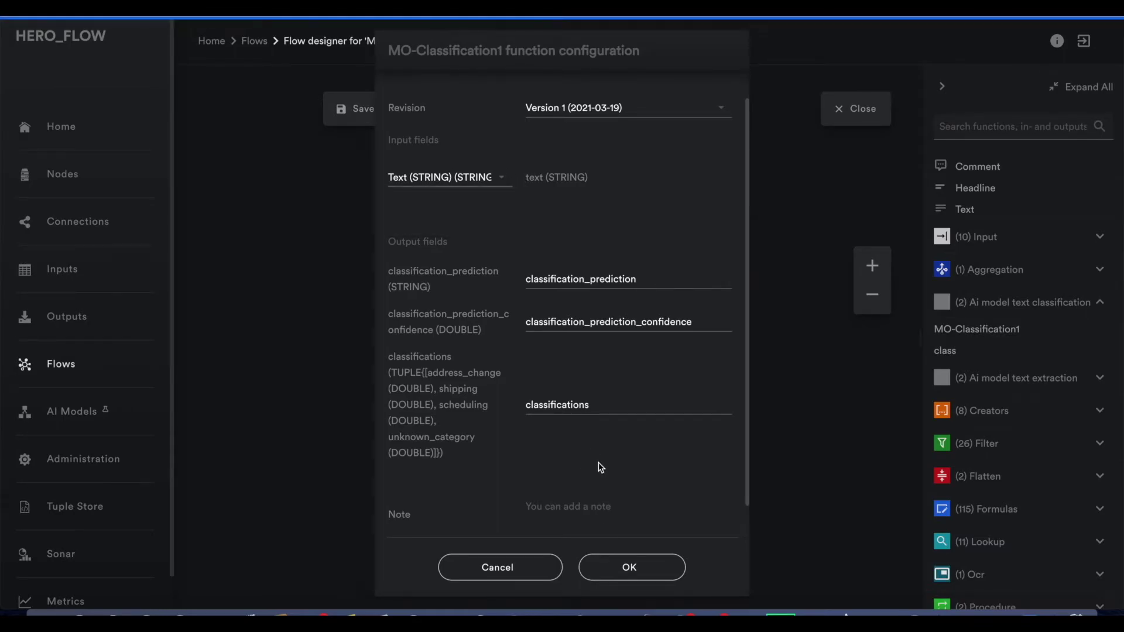
click(613, 568)
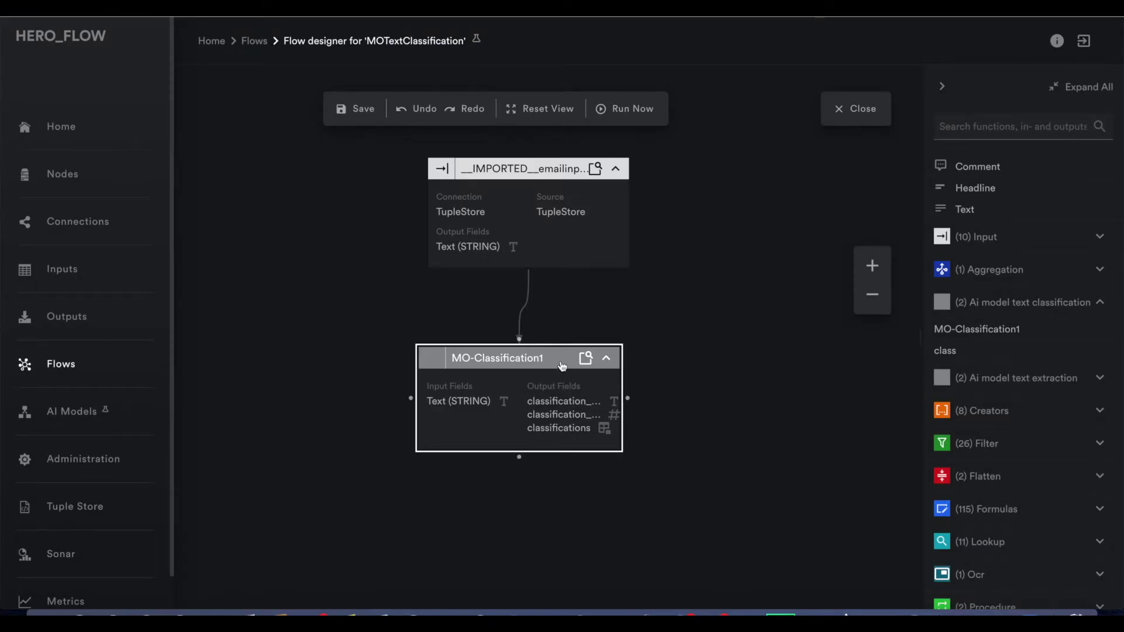
drag(562, 365, 572, 366)
Preview the data of the email input and of MO-Classification1, examining the predicted categories and confidences, and collapse the preview.
click(598, 171)
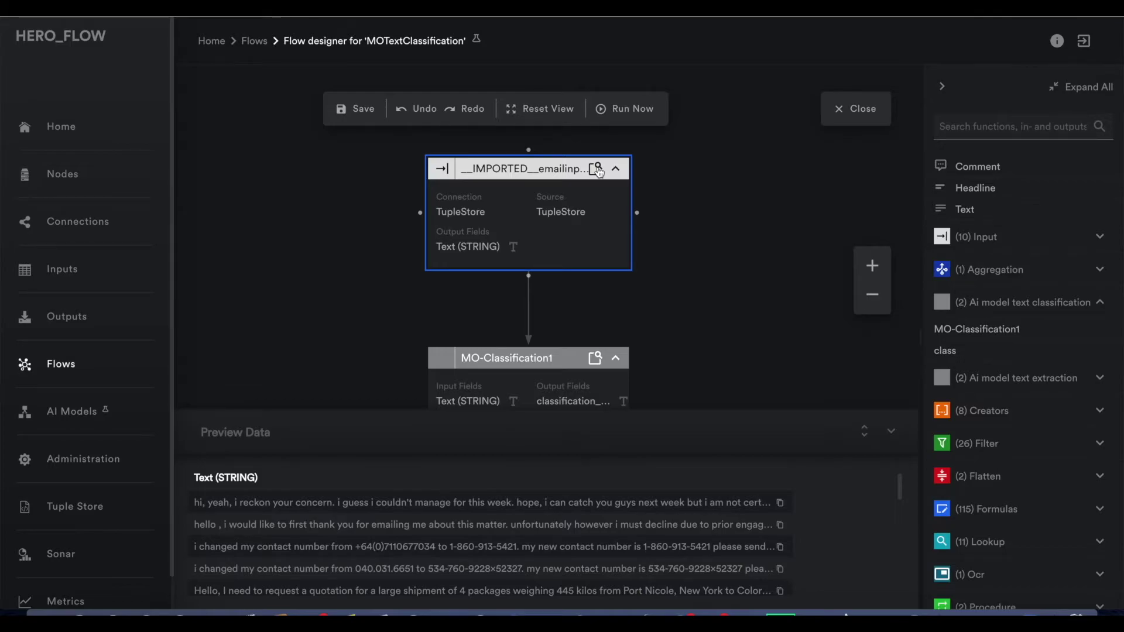
click(595, 358)
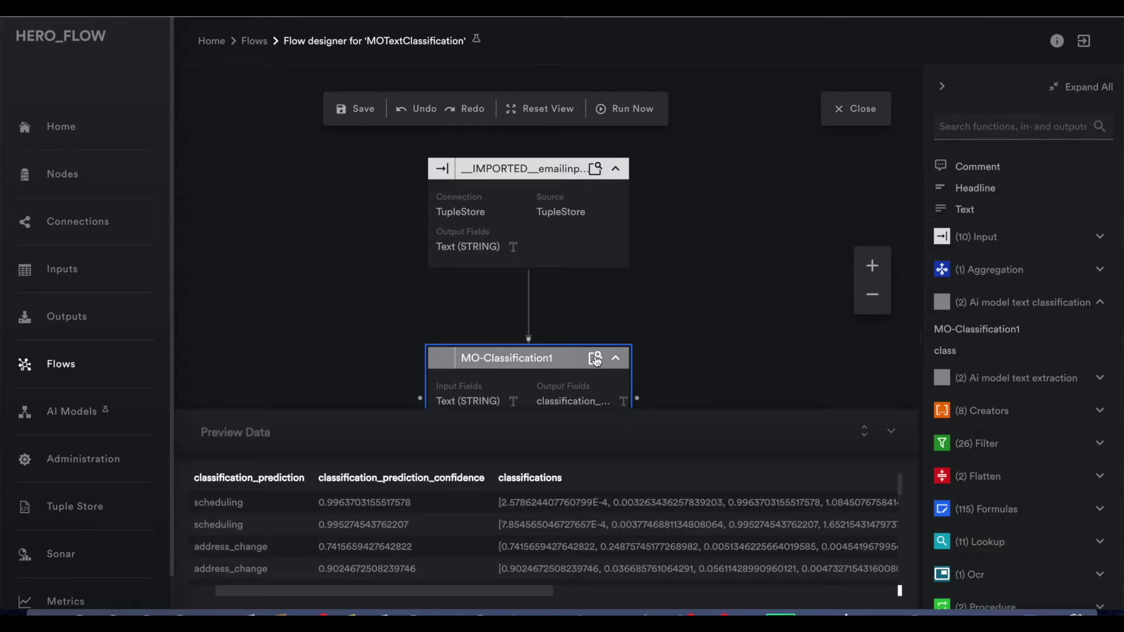
scroll(322, 537, down, 2)
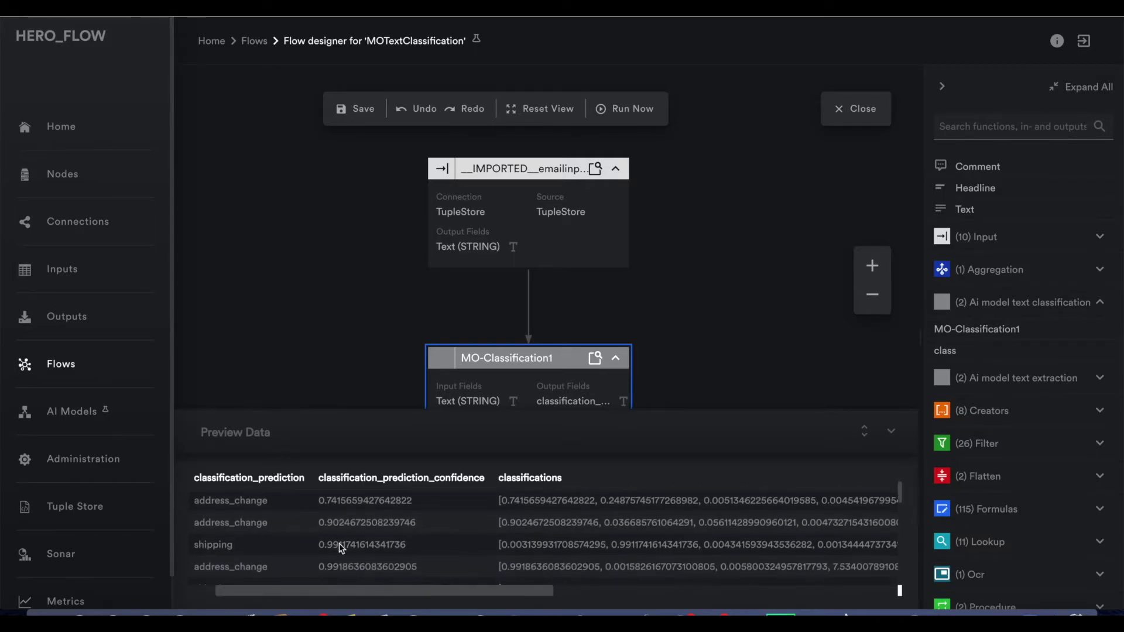
scroll(351, 536, up, 2)
scroll(350, 539, down, 4)
scroll(350, 540, down, 1)
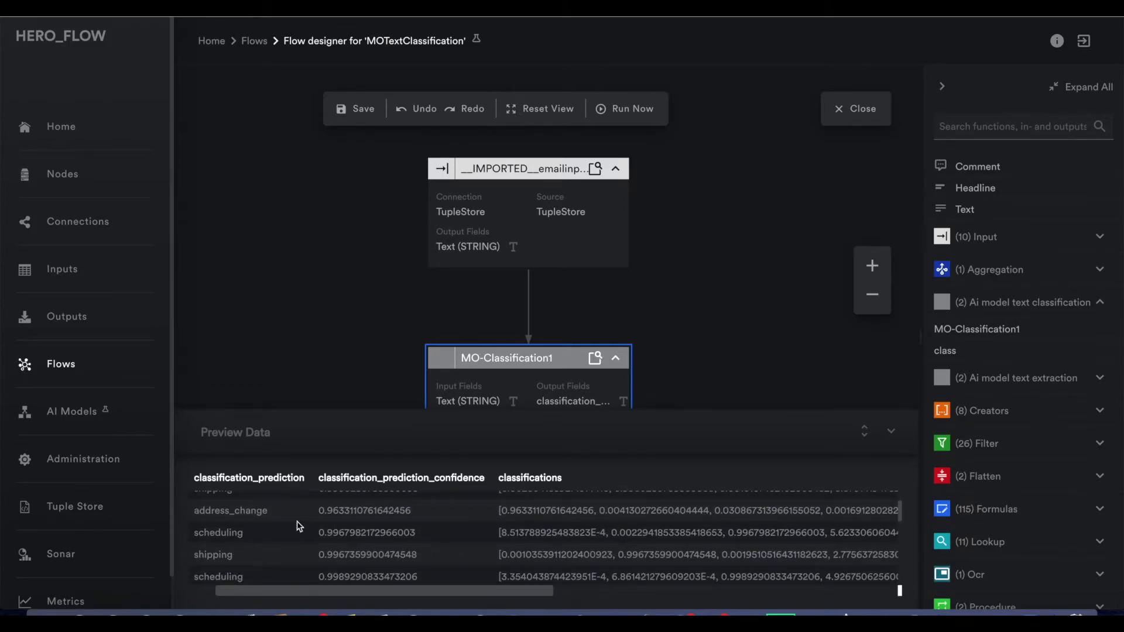
scroll(261, 514, up, 5)
scroll(262, 514, up, 1)
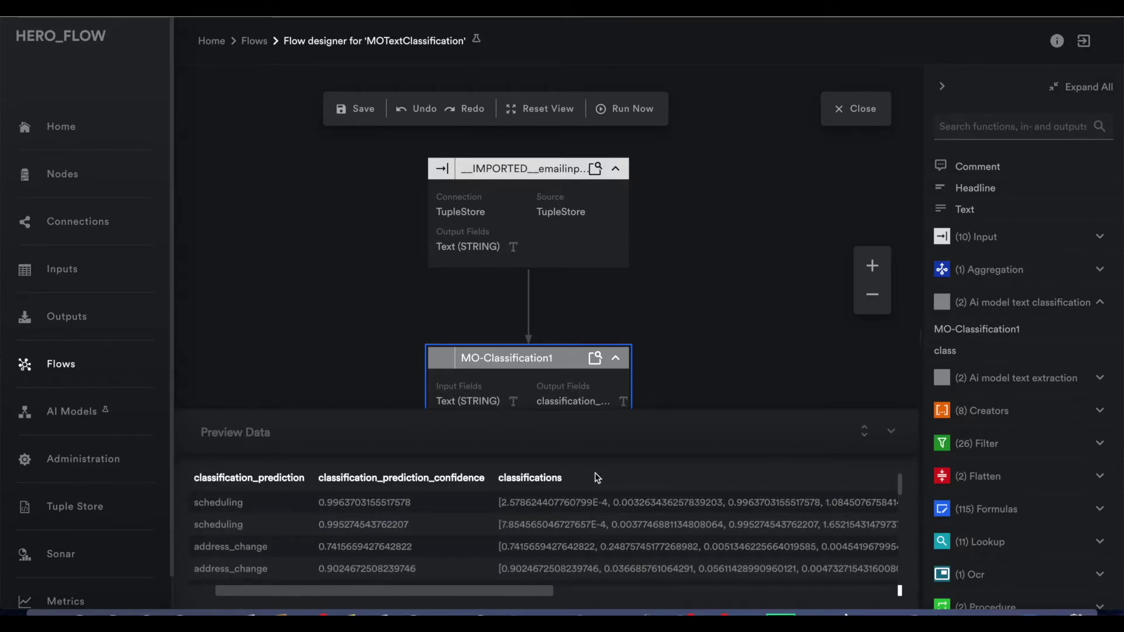
click(894, 435)
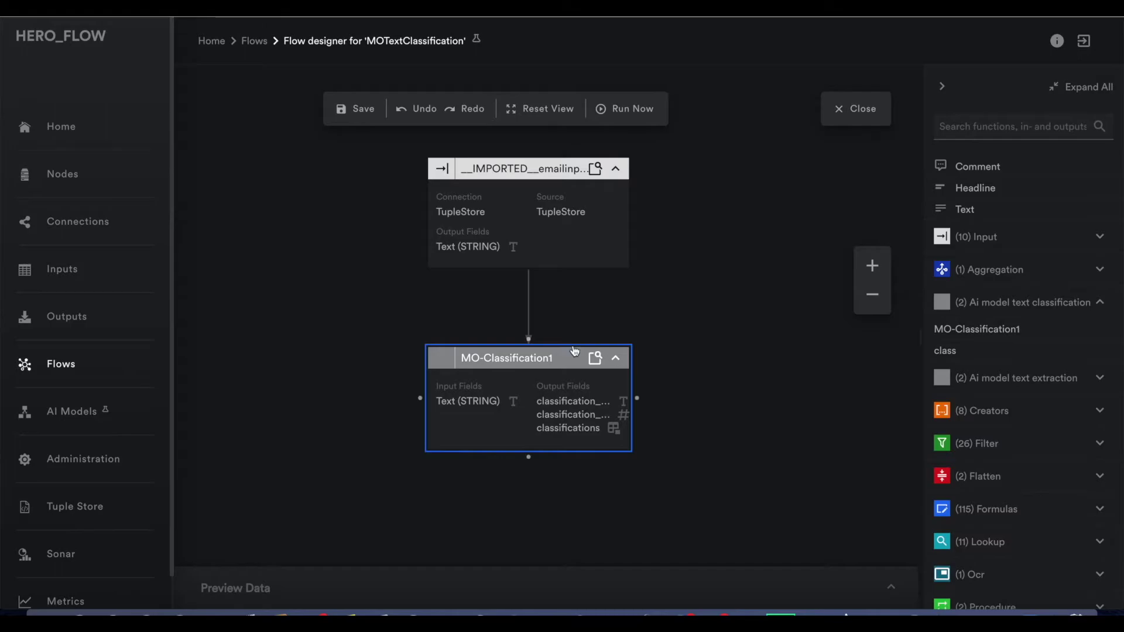
Move MO-Classification1 closer to the email input and add an IsGreaterThan filter below it, offset to the right.
drag(565, 353, 564, 321)
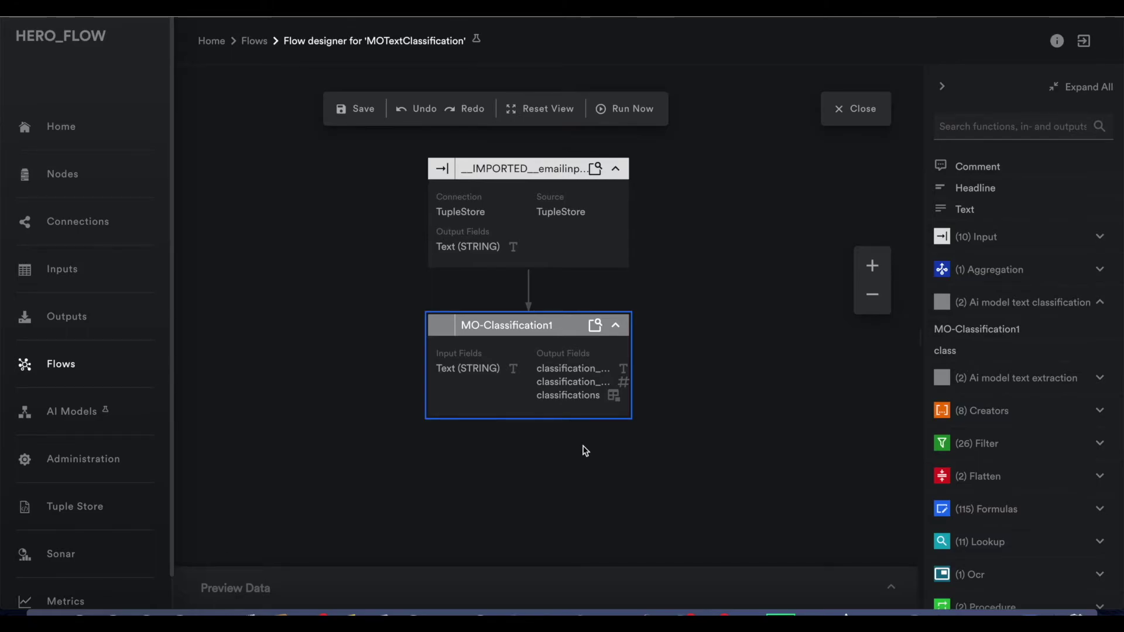
click(978, 128)
text(isgreater)
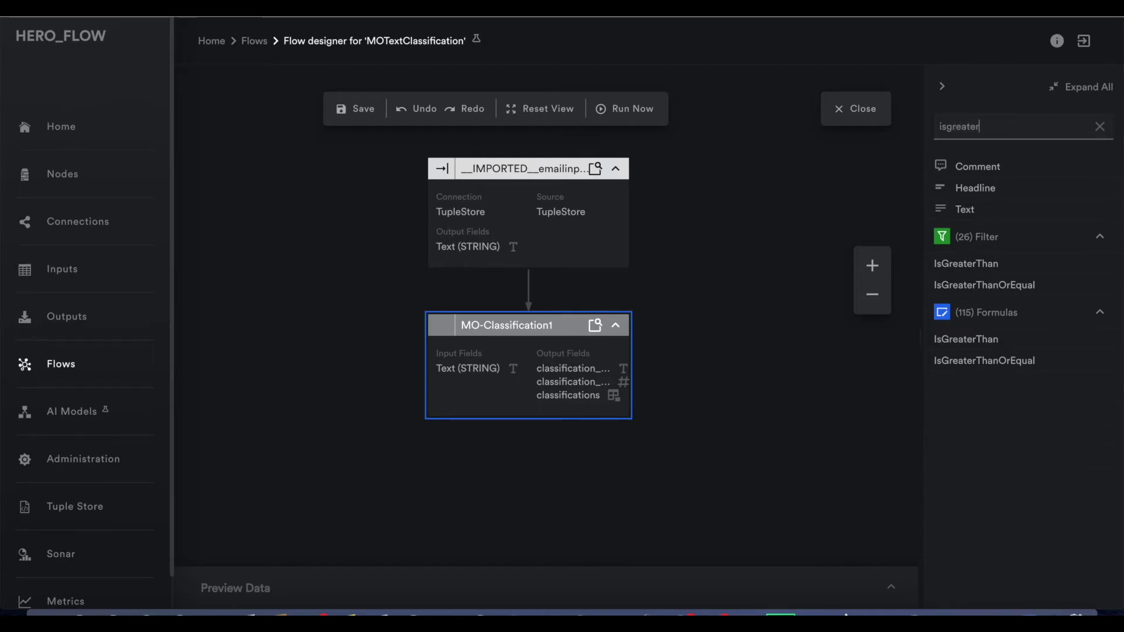
click(963, 268)
drag(963, 268, 647, 512)
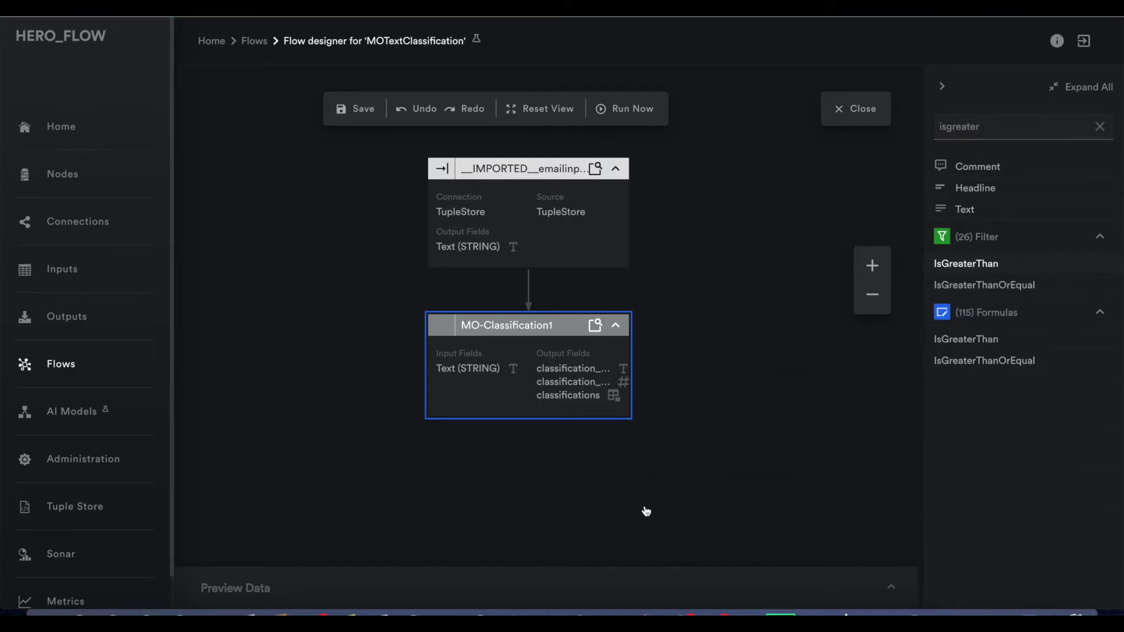
Add the IsLessThanOrEqual function from the formulas to the canvas, to the left of the IsGreaterThan filter.
double_click(986, 126)
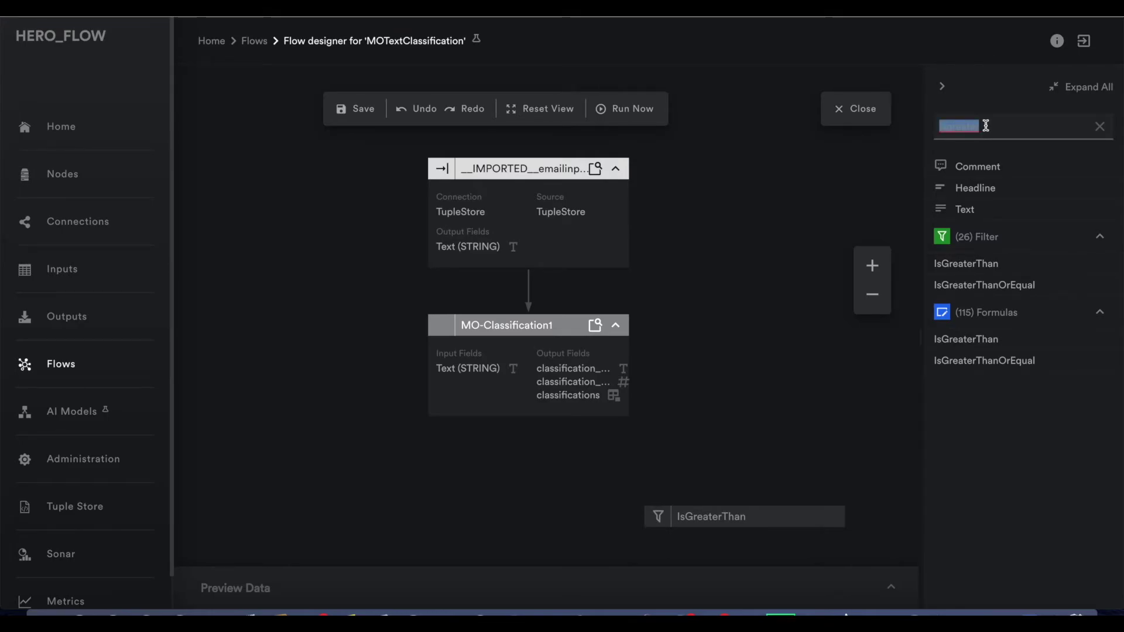
text(lessthan)
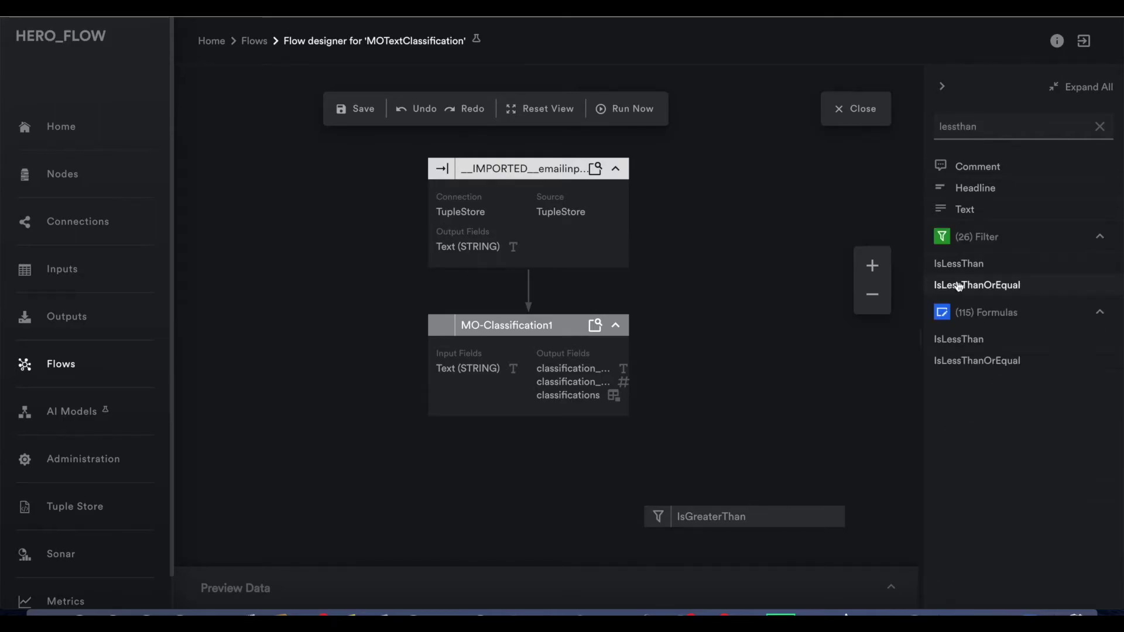
drag(965, 360, 334, 522)
Connect MO-Classification1 to IsGreaterThan and configure it with classification_prediction_confidence as the argument and 0.5 as the right side argument.
drag(529, 424, 737, 515)
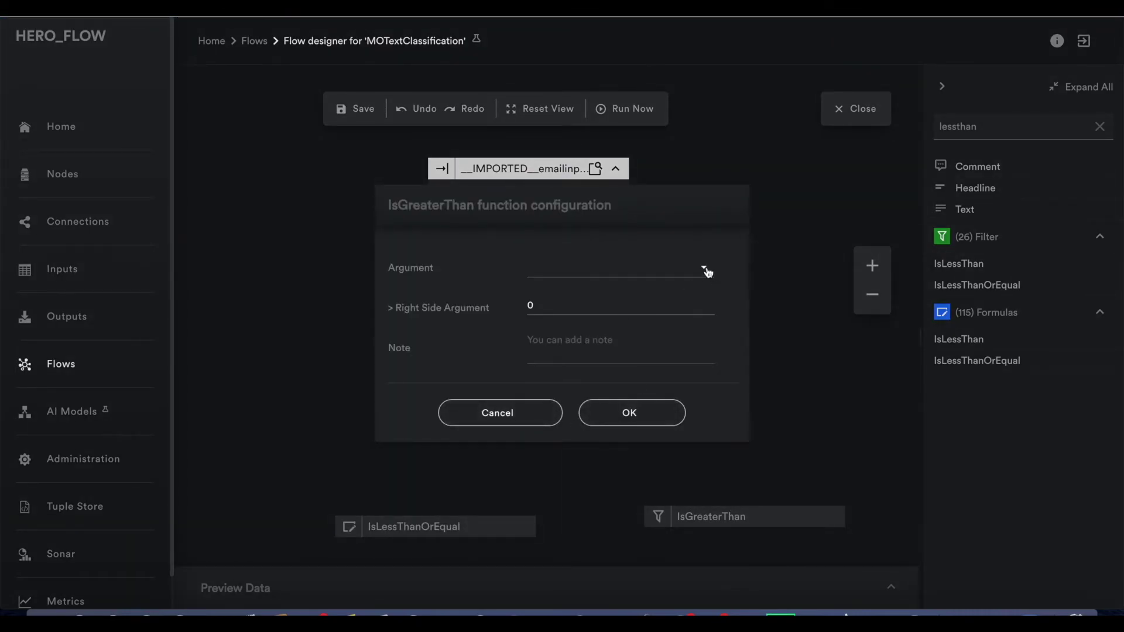
click(706, 270)
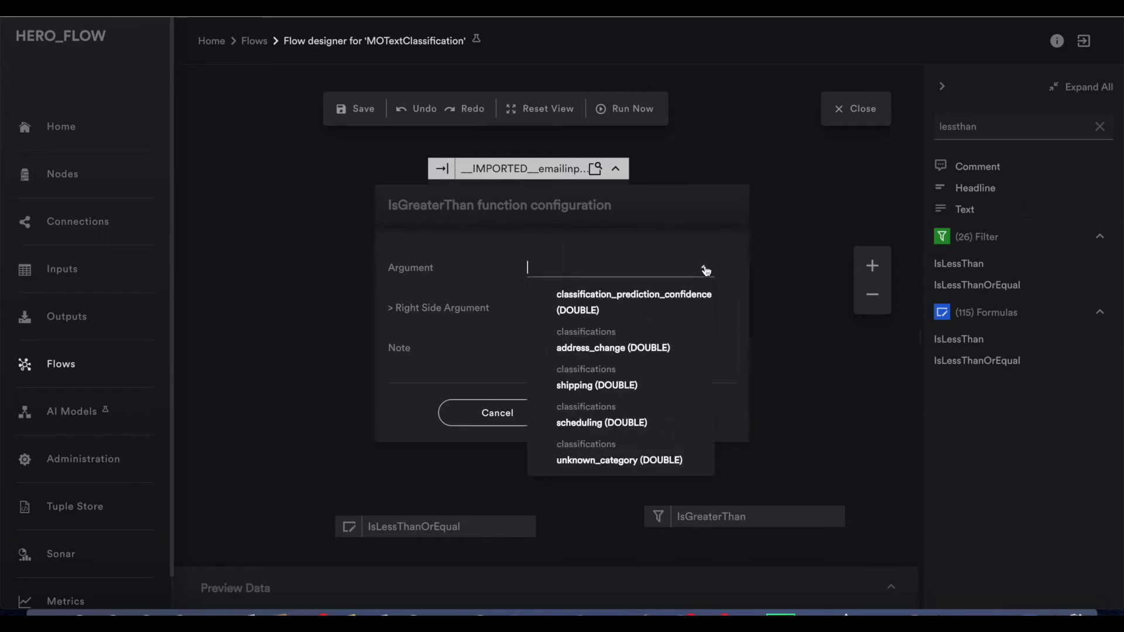
click(686, 298)
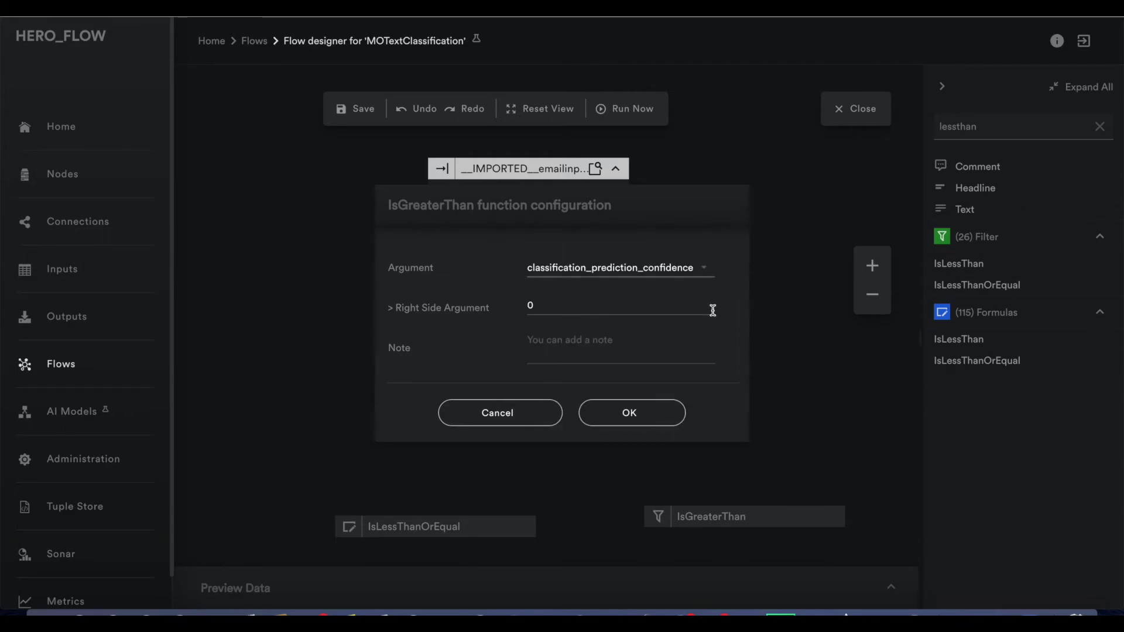
click(701, 306)
text(.5)
click(638, 412)
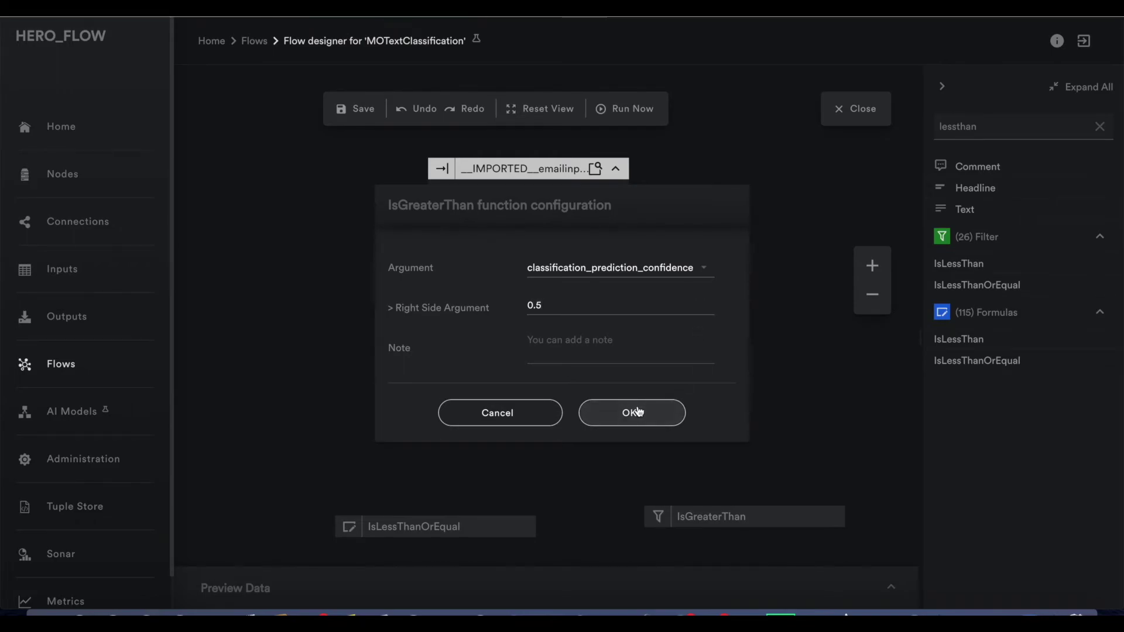
click(758, 520)
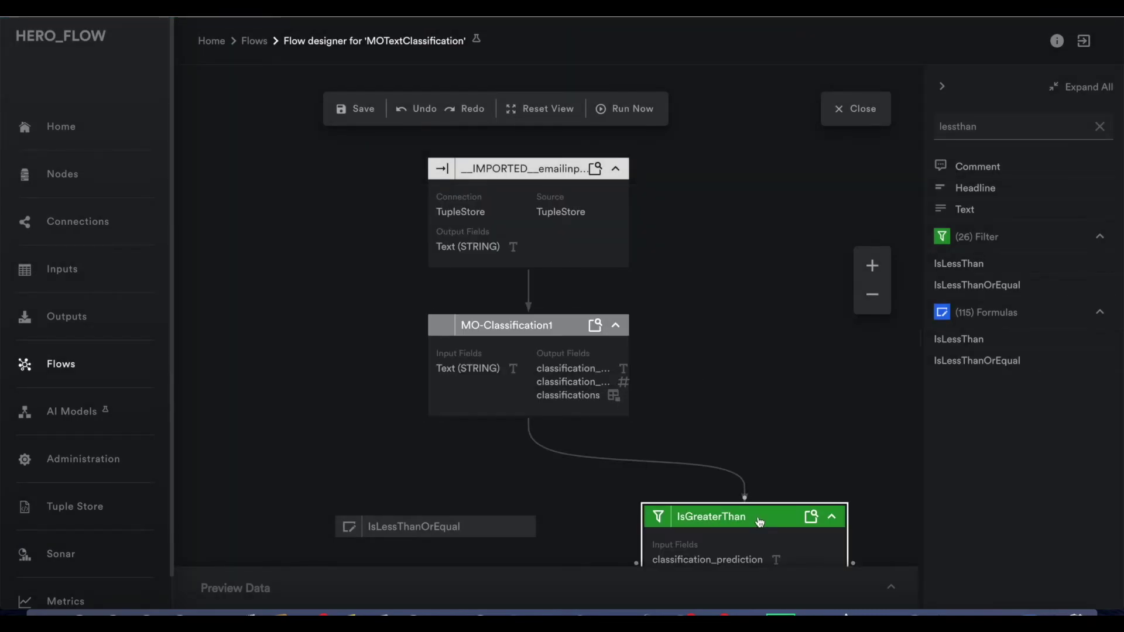
Connect MO-Classification1 to IsLessThanOrEqual with argument classification_prediction_confidence and right side argument 0.5, and shift the node farther left.
click(529, 419)
drag(529, 419, 419, 515)
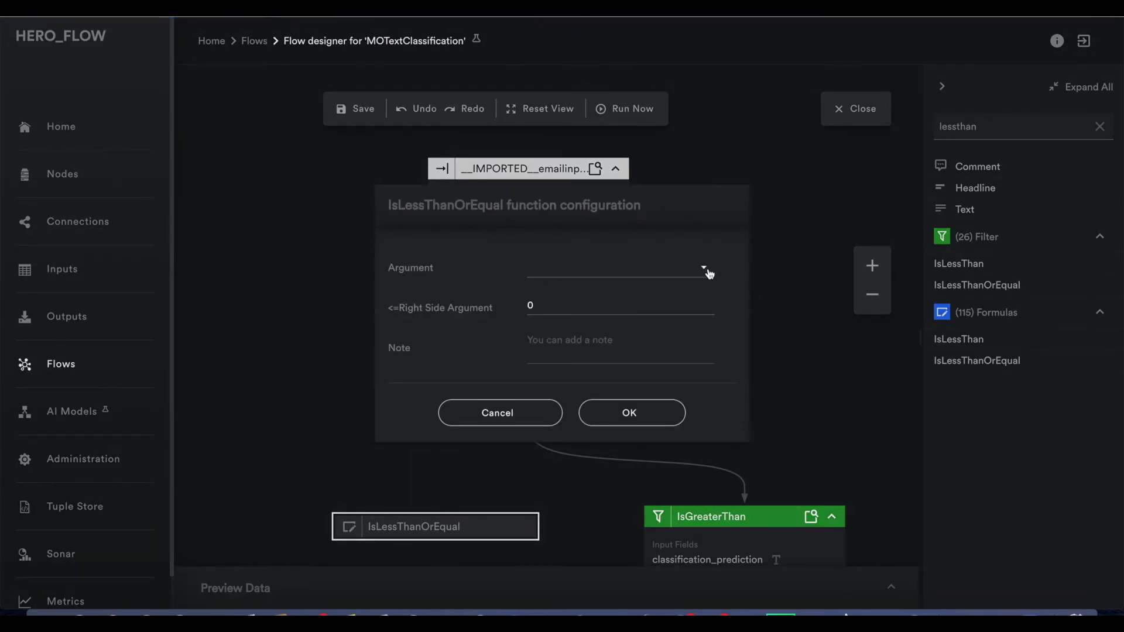
click(706, 270)
click(693, 293)
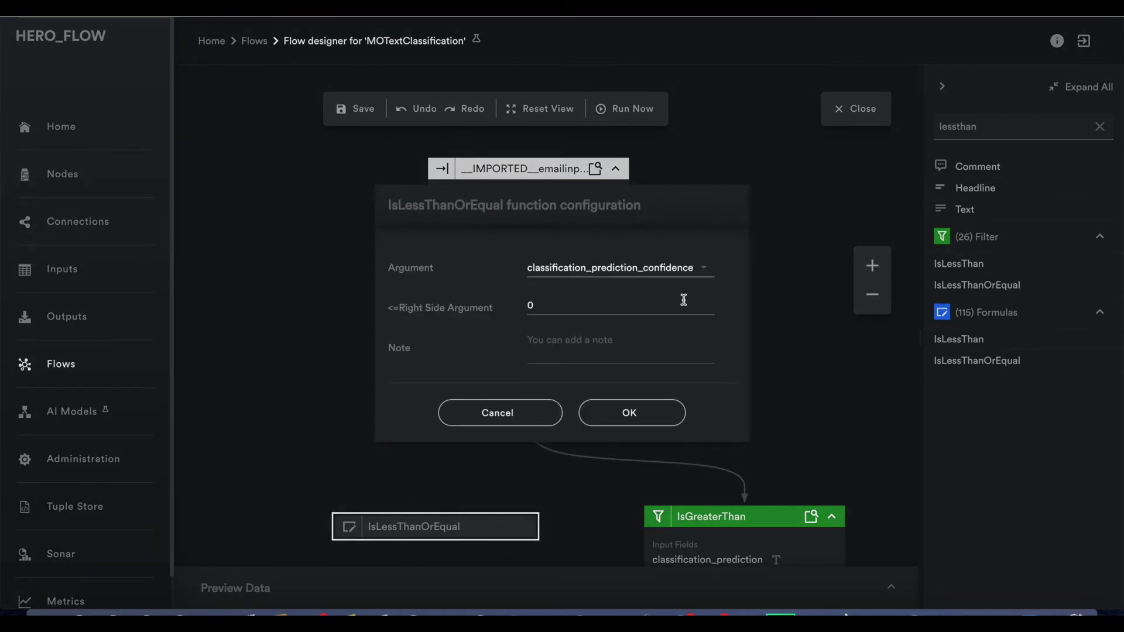
click(645, 290)
text(.5)
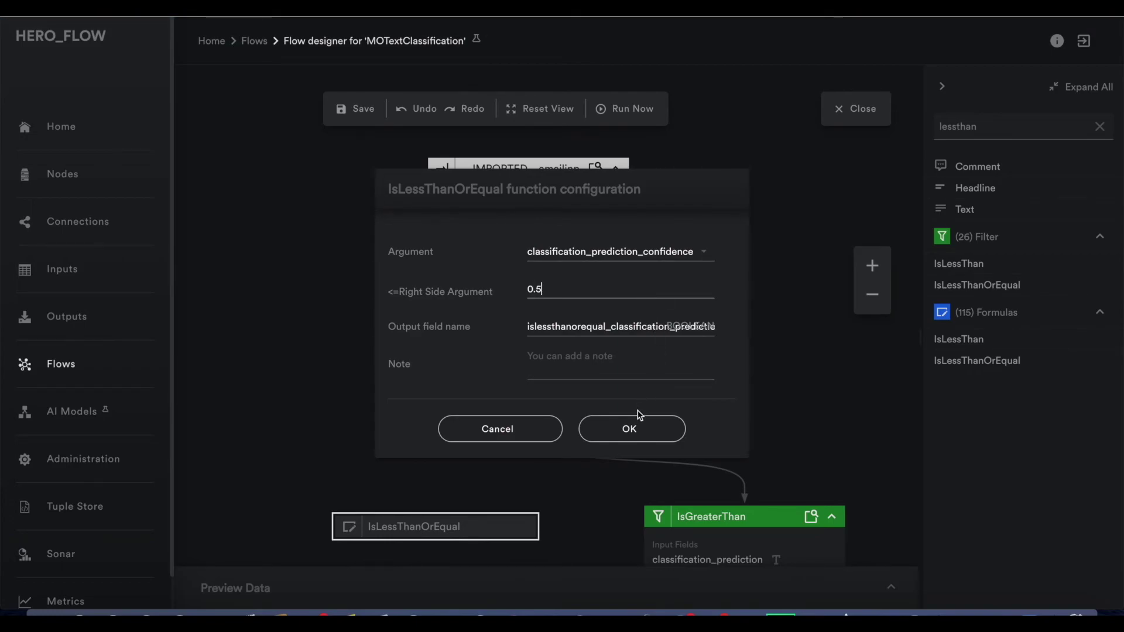
click(598, 427)
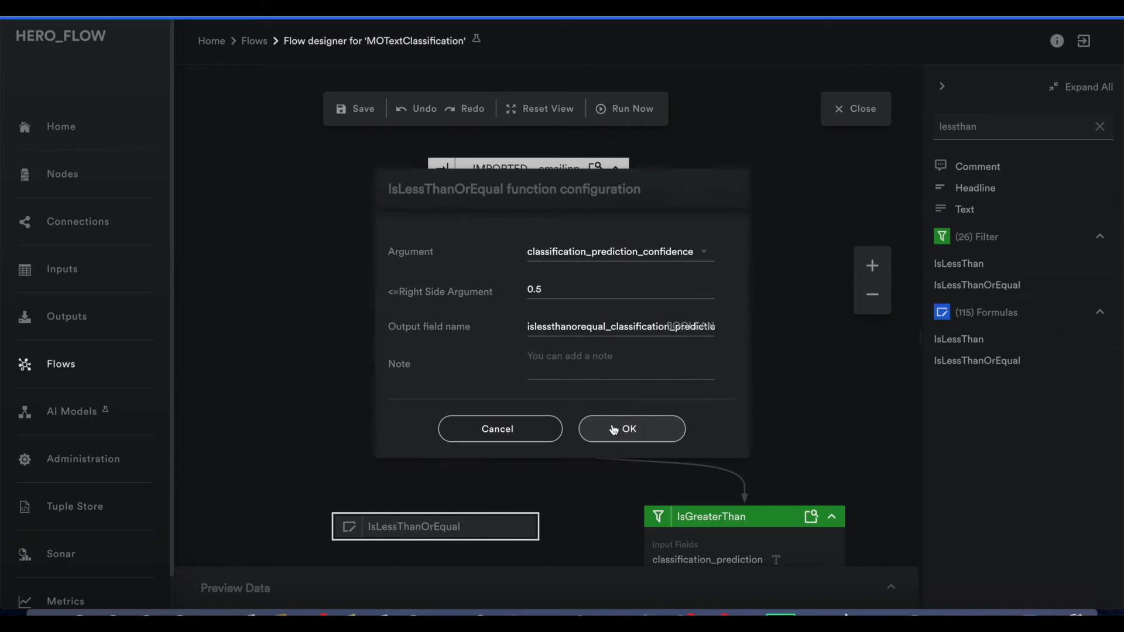
drag(458, 519, 354, 504)
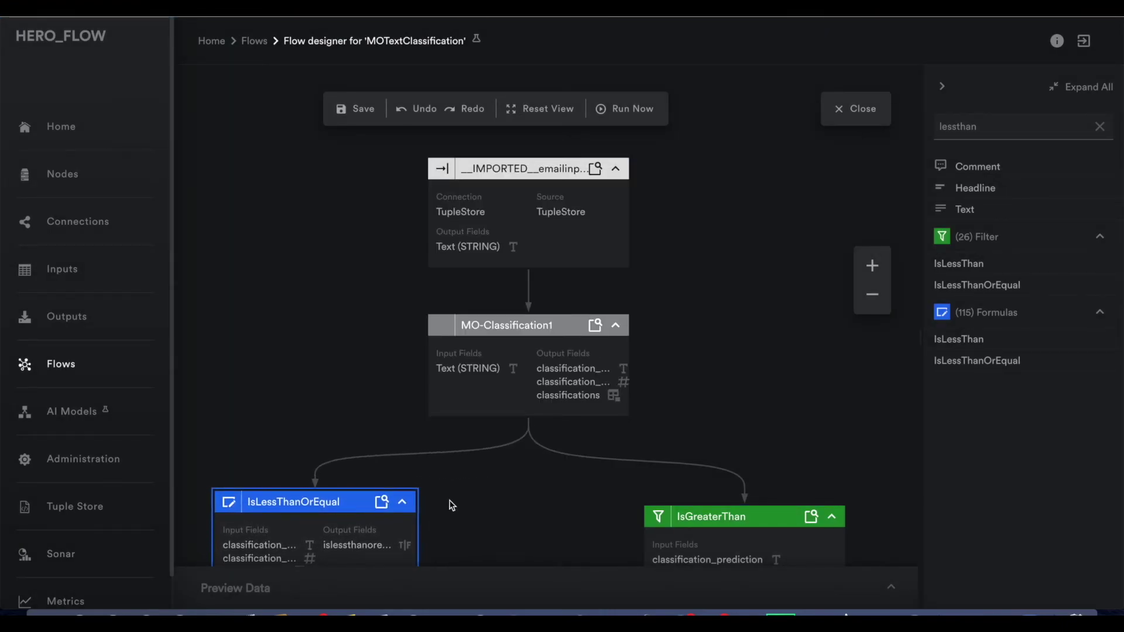
Rename the IsGreaterThan node as "Higher confidence".
click(682, 517)
double_click(687, 519)
text(Higher c)
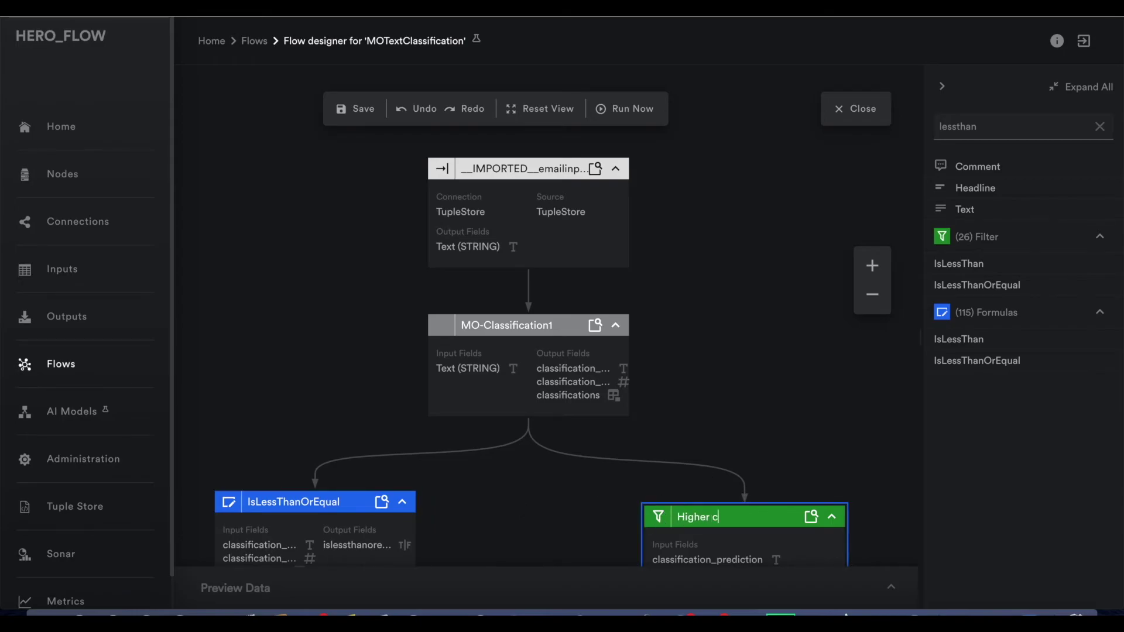
text(onfidence)
Rename the IsLessThanOrEqual node as "Lower confidence".
click(322, 504)
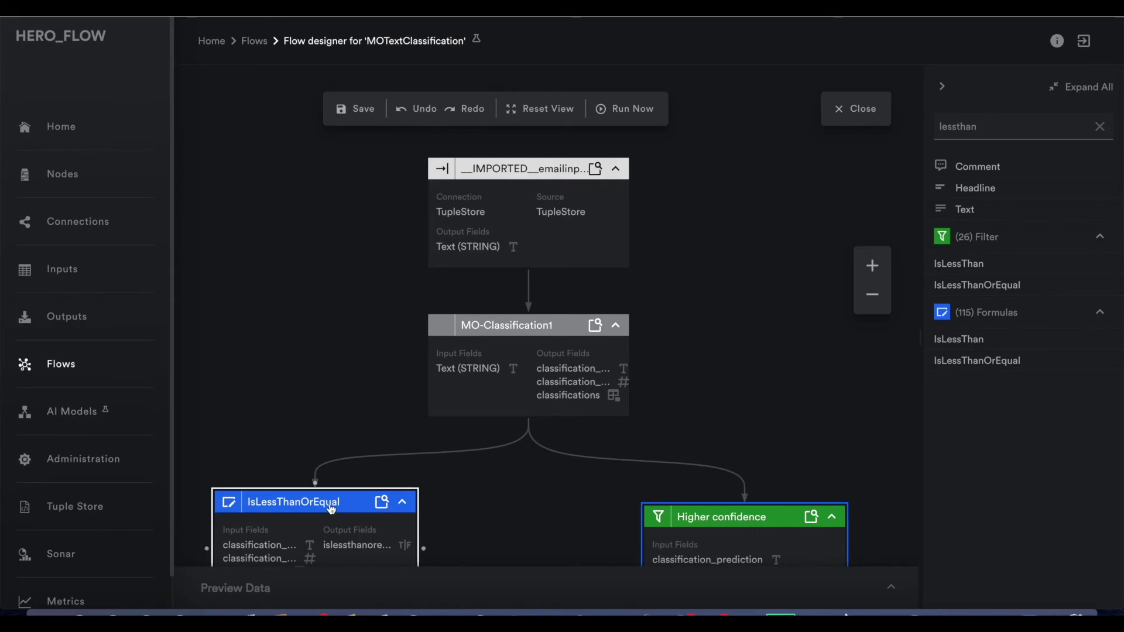
double_click(323, 504)
text(Lower confiden)
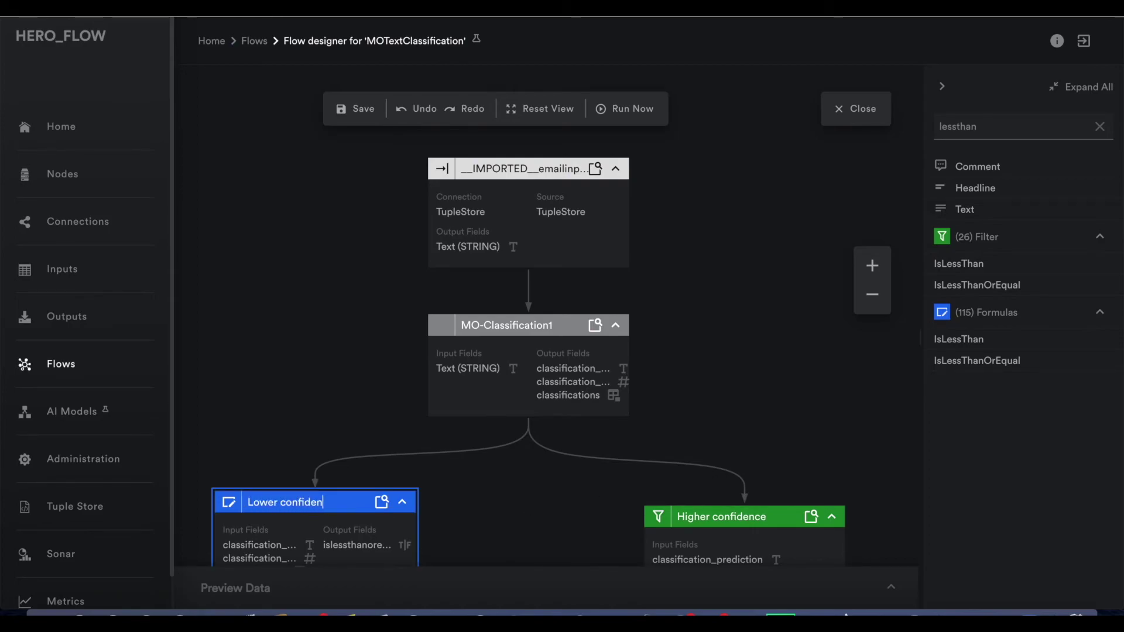
text(ce)
click(495, 512)
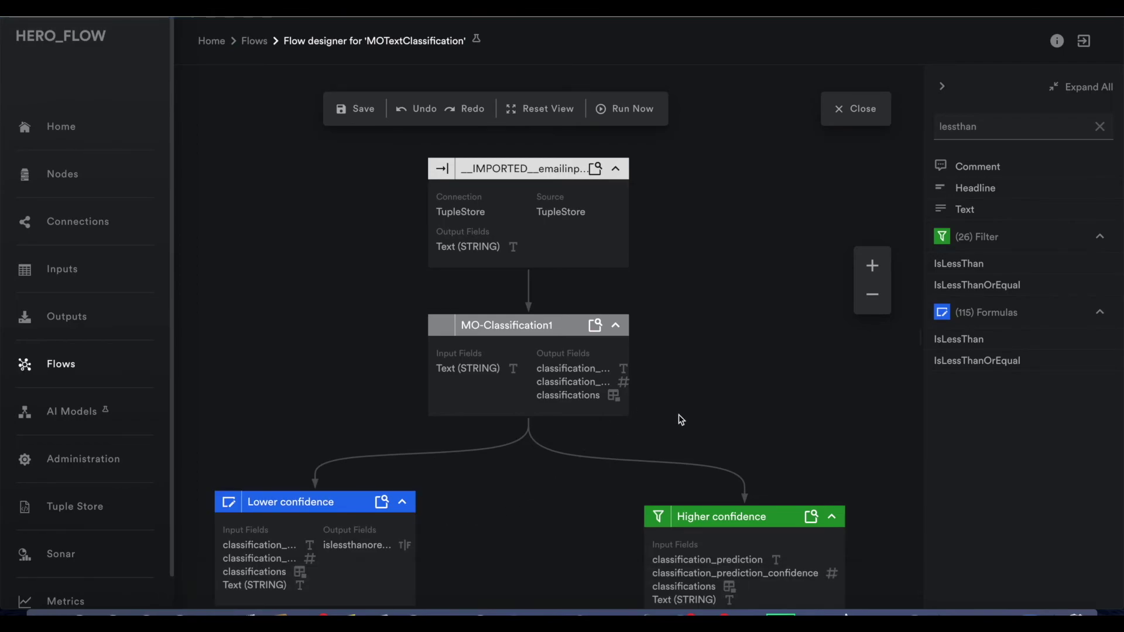
Align the Higher confidence node at the same height as the Lower confidence node.
drag(679, 415, 680, 343)
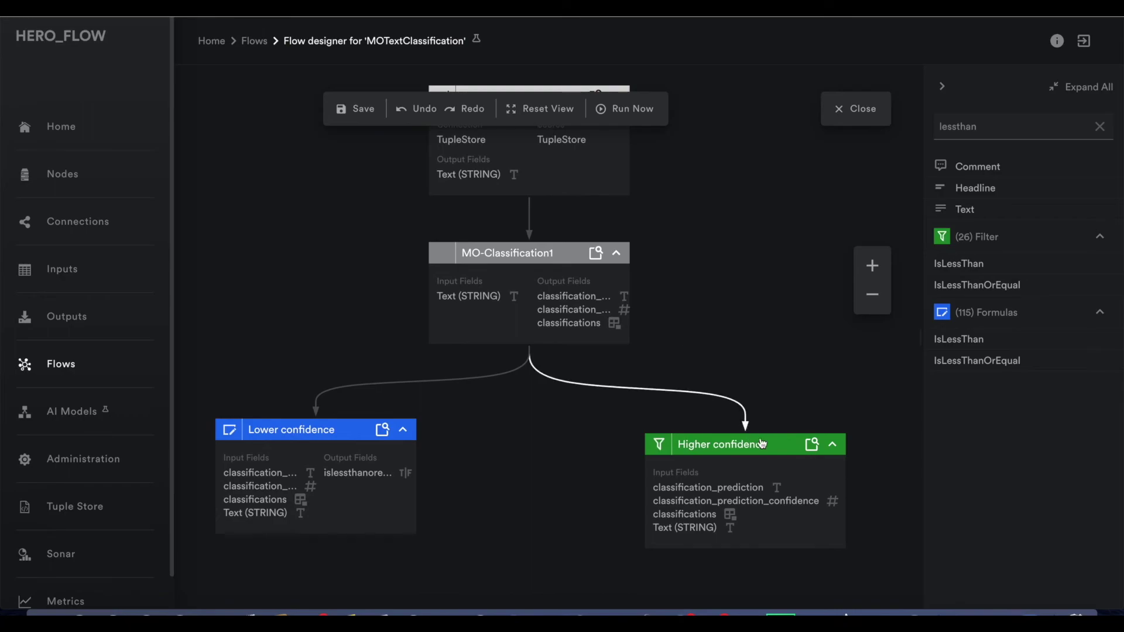
drag(777, 451, 775, 438)
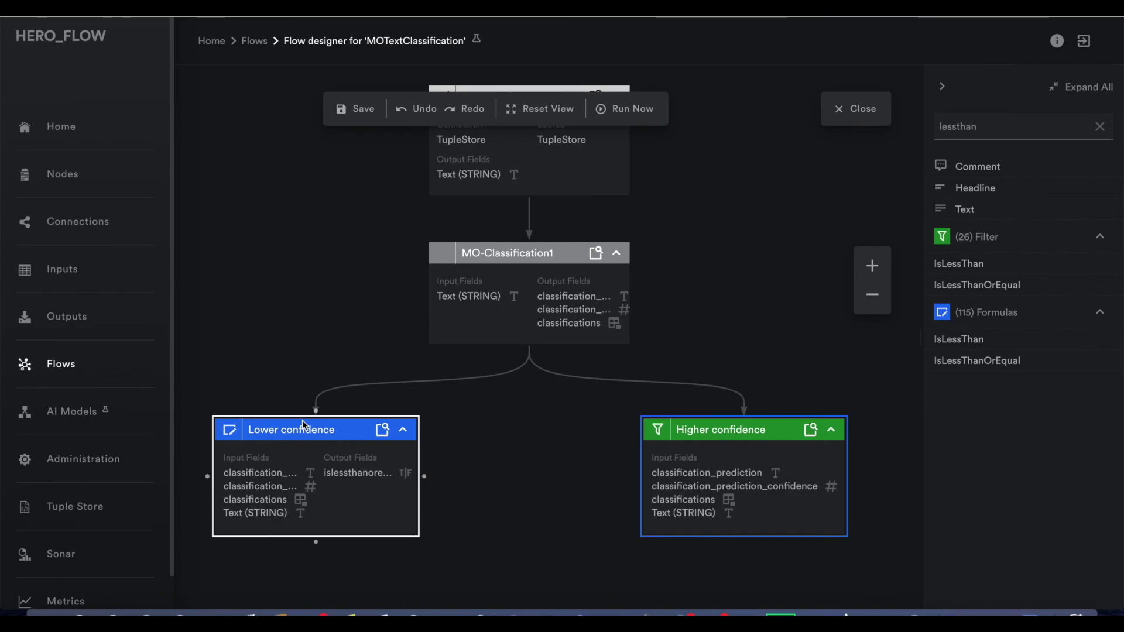
drag(303, 301, 300, 348)
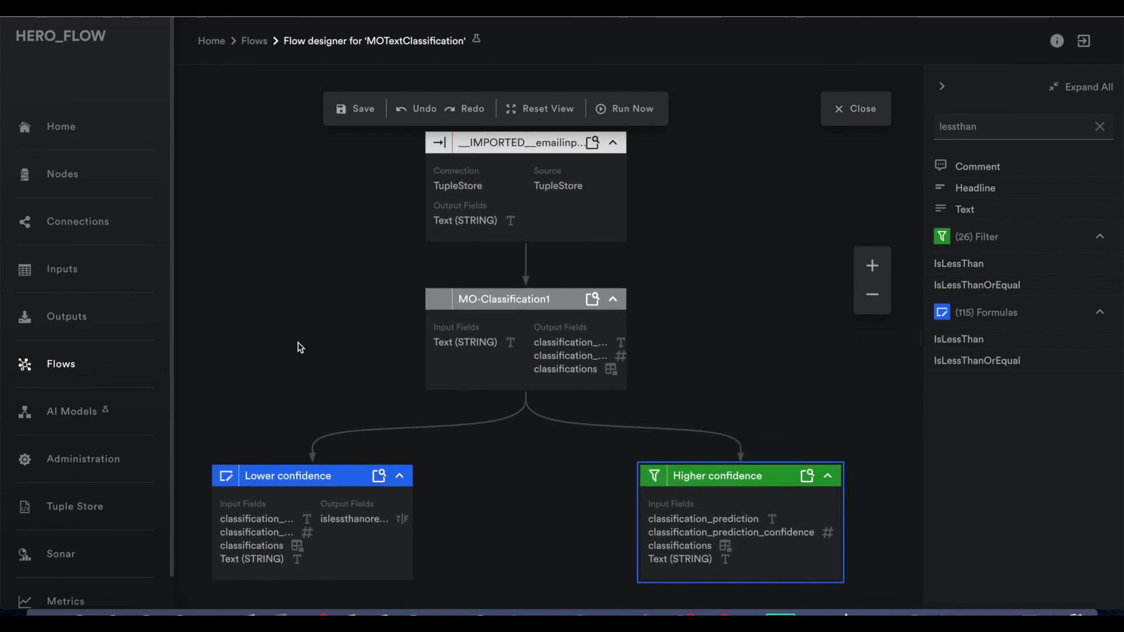